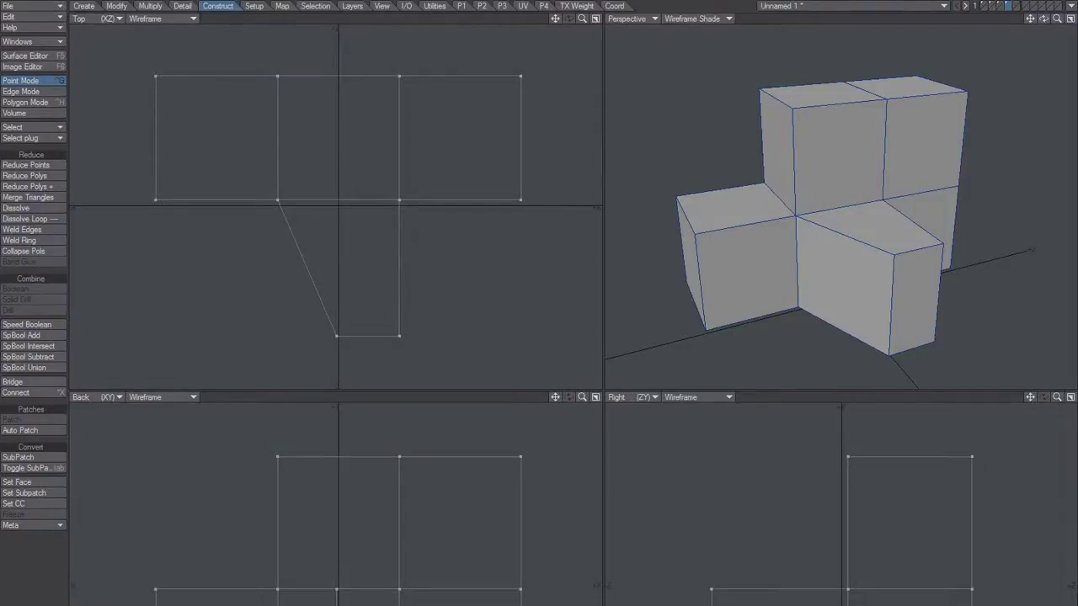
# - Set the Rounder to Edges with 2 rounding polygons, 2 mm inset and Convexity In
pyautogui.moveTo(805, 243)
pyautogui.keyDown('alt'); pyautogui.mouseDown()
pyautogui.moveTo(806, 224)
pyautogui.moveTo(820, 244)
pyautogui.moveTo(810, 250)
pyautogui.mouseUp(); pyautogui.keyUp('alt')
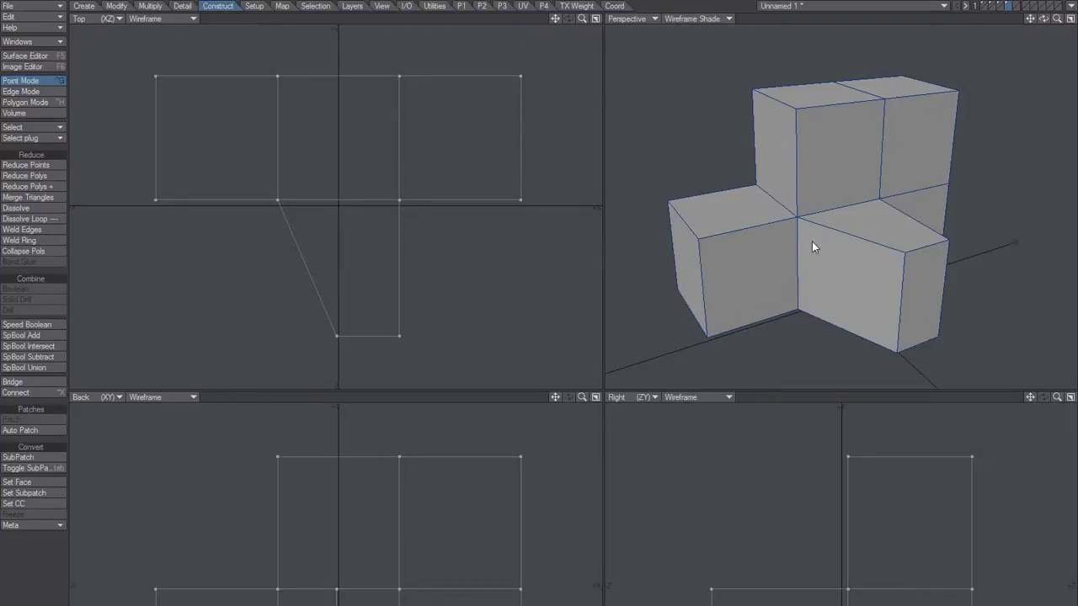
pyautogui.press('n')
pyautogui.click(635, 104)
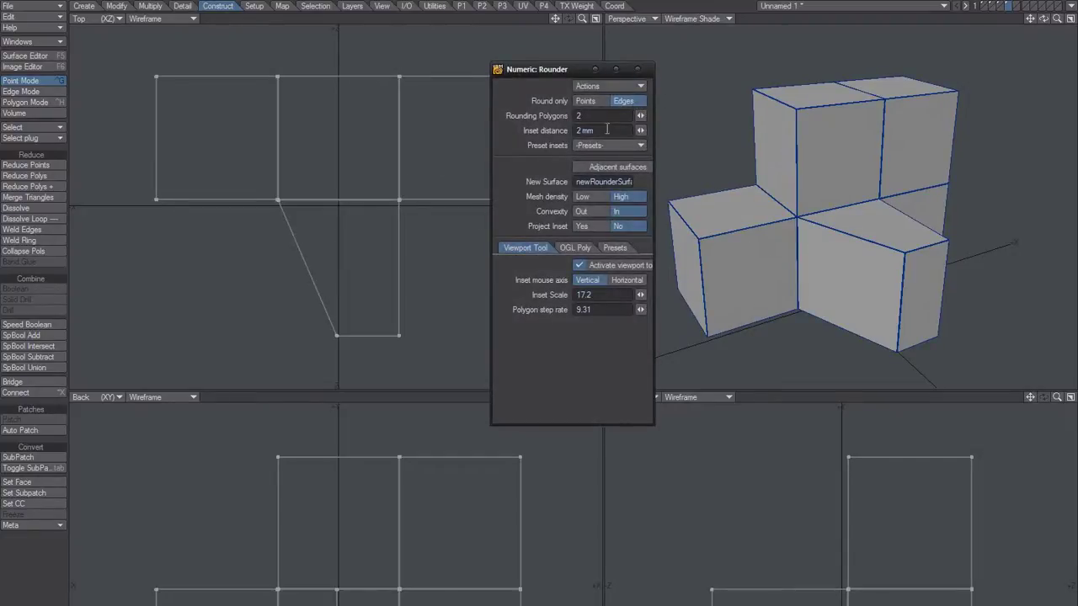
pyautogui.doubleClick(587, 115)
pyautogui.doubleClick(588, 131)
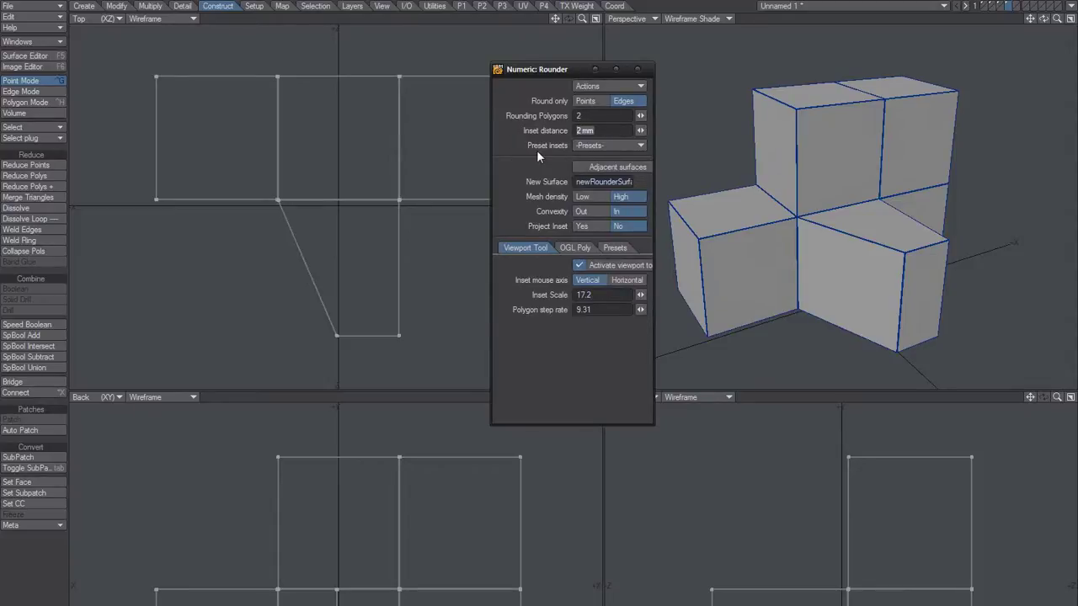
pyautogui.click(601, 131)
pyautogui.click(637, 70)
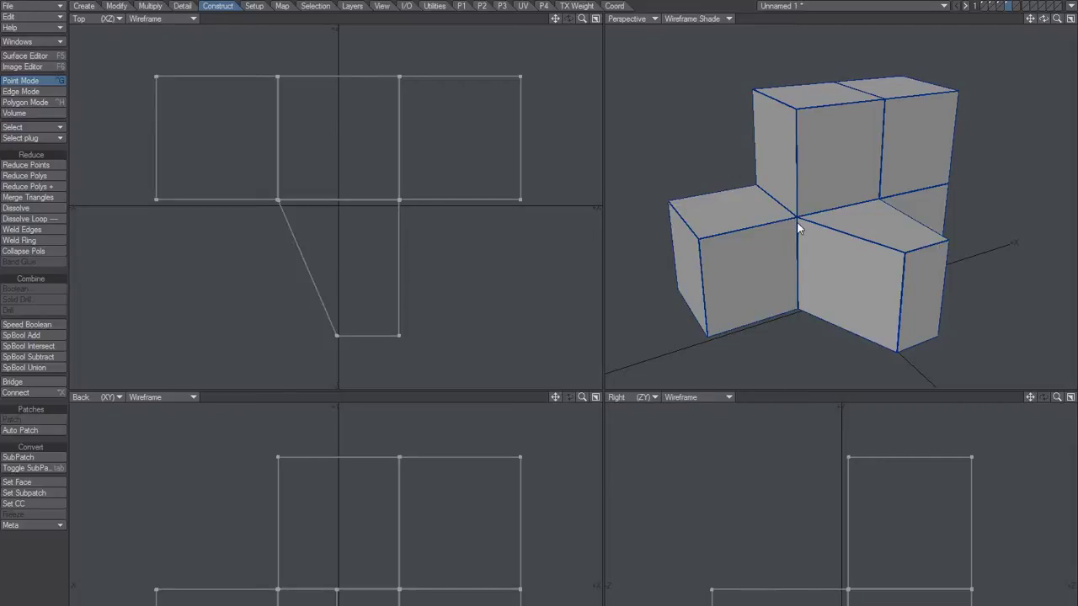
# - Merge the duplicate points using an adjusted merge range
pyautogui.press('m')
pyautogui.click(513, 257)
pyautogui.click(613, 257)
# - Preview the rounded mesh as SubPatch and test a freeze, then undo it
pyautogui.moveTo(739, 224); pyautogui.dragTo(820, 234, button='middle')
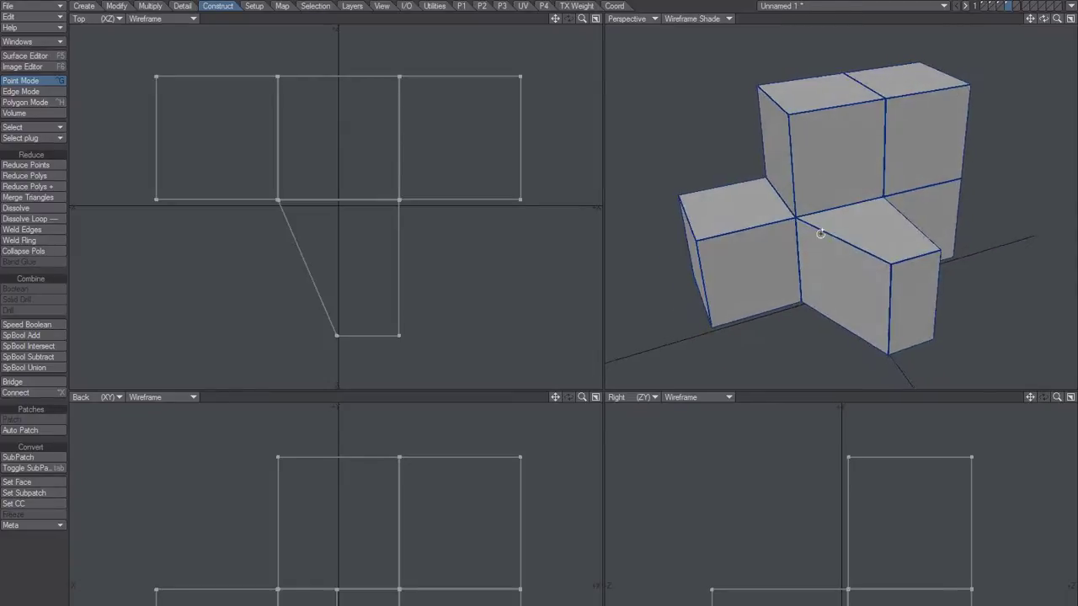
pyautogui.press('Tab')
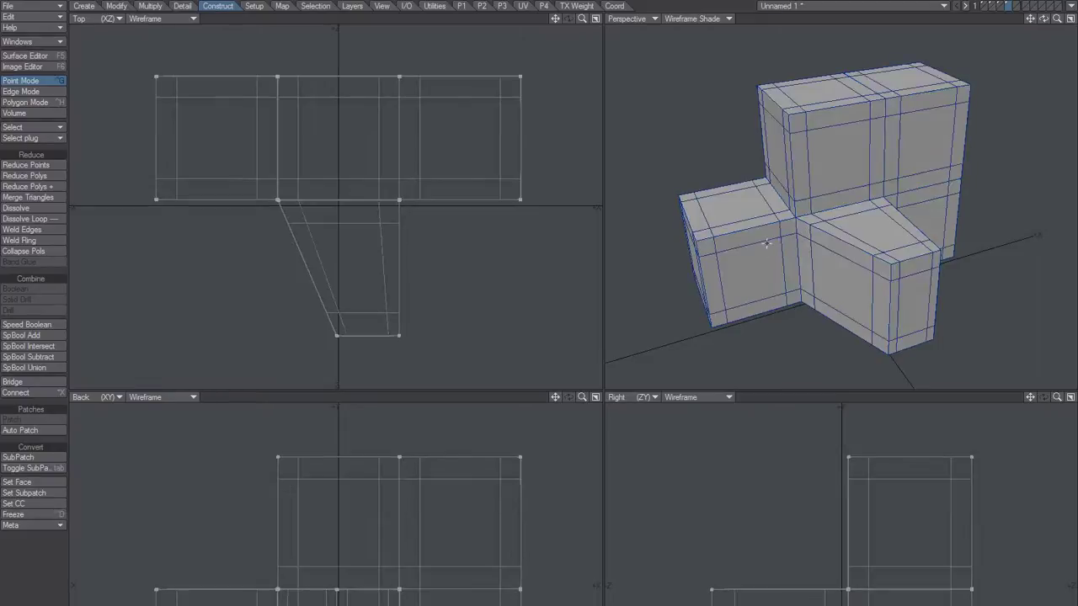
pyautogui.moveTo(813, 264)
pyautogui.mouseDown(button='middle')
pyautogui.moveTo(861, 250)
pyautogui.moveTo(818, 224)
pyautogui.moveTo(825, 218)
pyautogui.moveTo(818, 233)
pyautogui.moveTo(761, 211)
pyautogui.moveTo(843, 247)
pyautogui.moveTo(810, 248)
pyautogui.mouseUp(button='middle')
pyautogui.hotkey('ctrl', 'd')
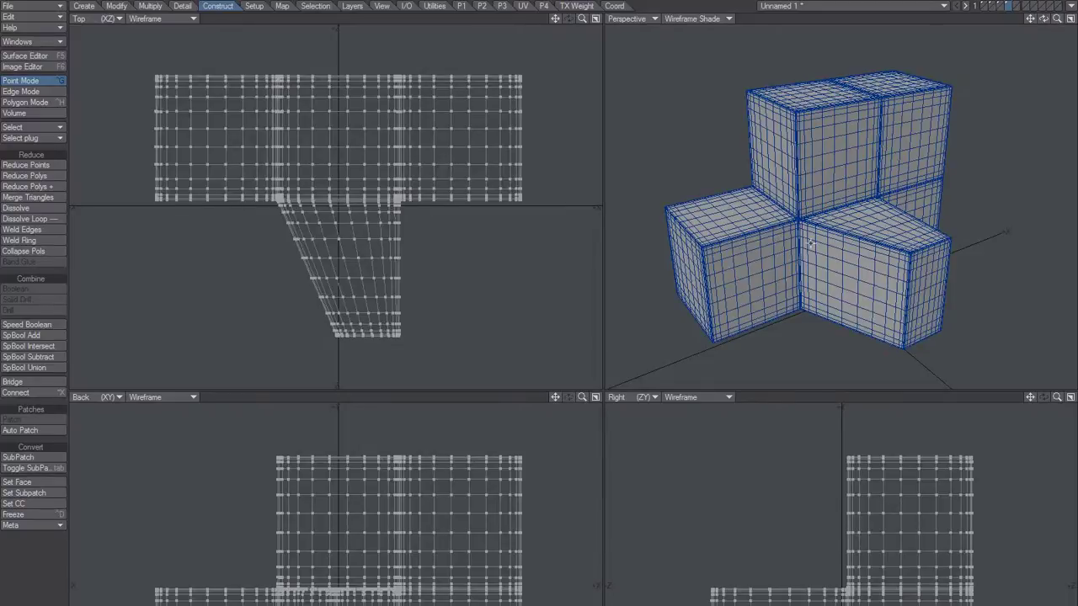
pyautogui.hotkey('ctrl', 'z')
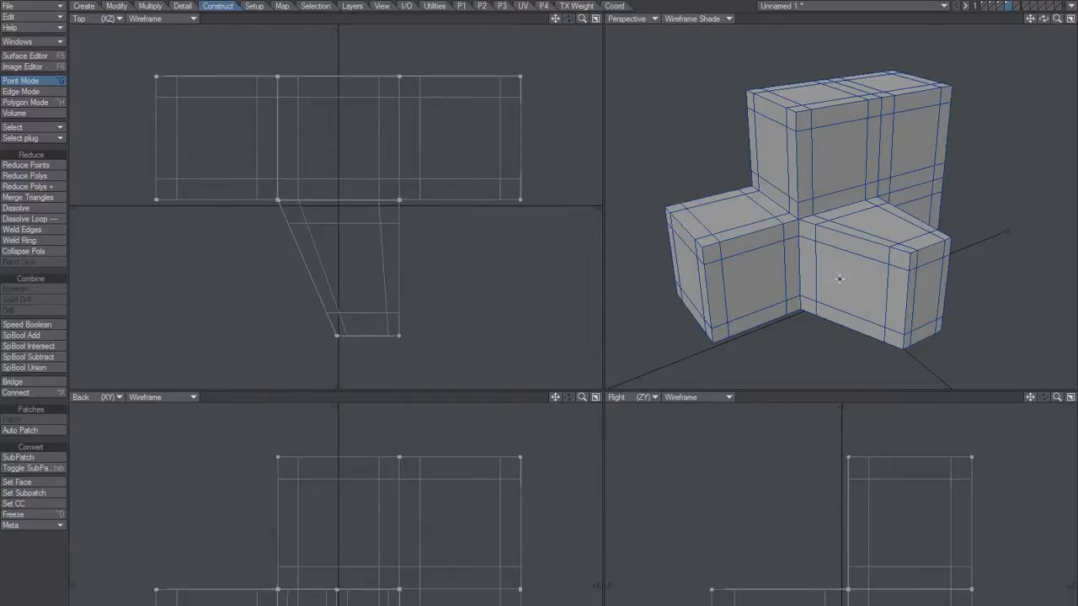
# - Raise the Subpatch Divisions value above 1 in General Options
pyautogui.press('o')
pyautogui.click(640, 383)
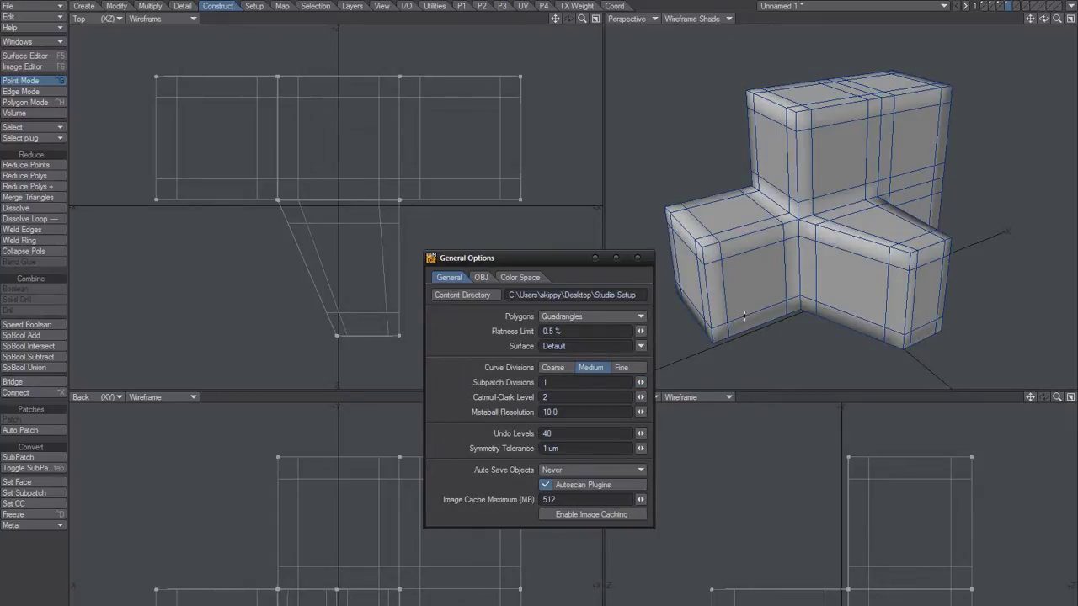
pyautogui.hotkey('ctrl', 'd')
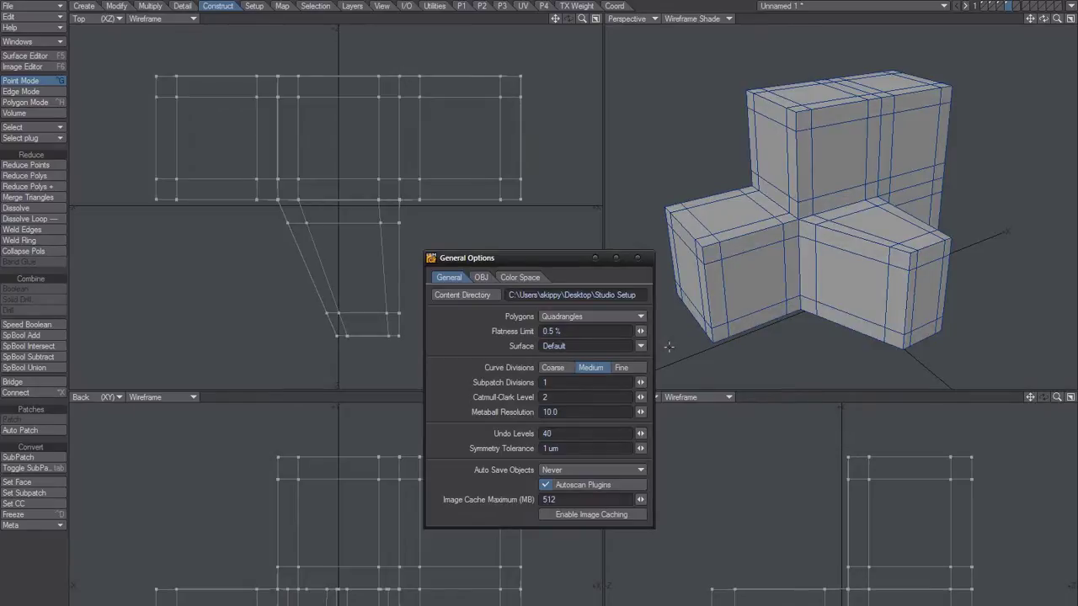
pyautogui.click(640, 382)
pyautogui.click(637, 258)
# - Preview the beveled blocks as a smooth SubPatch surface, then return to the polygon cage
pyautogui.keyDown('alt'); pyautogui.moveTo(842, 268); pyautogui.dragTo(827, 264); pyautogui.keyUp('alt')
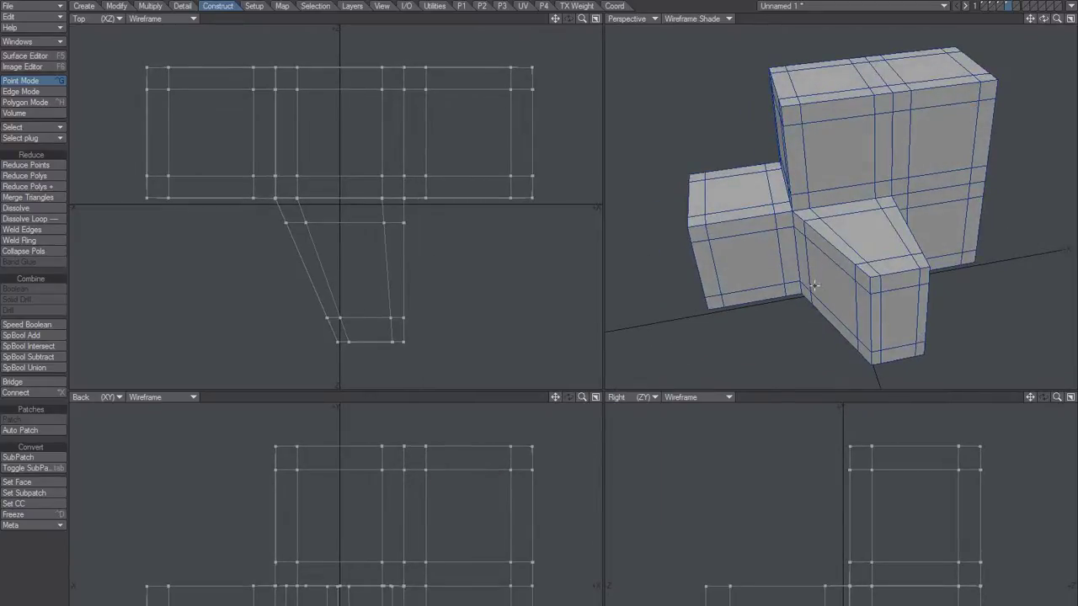
pyautogui.press('Tab')
pyautogui.press('Tab')
pyautogui.press('Tab')
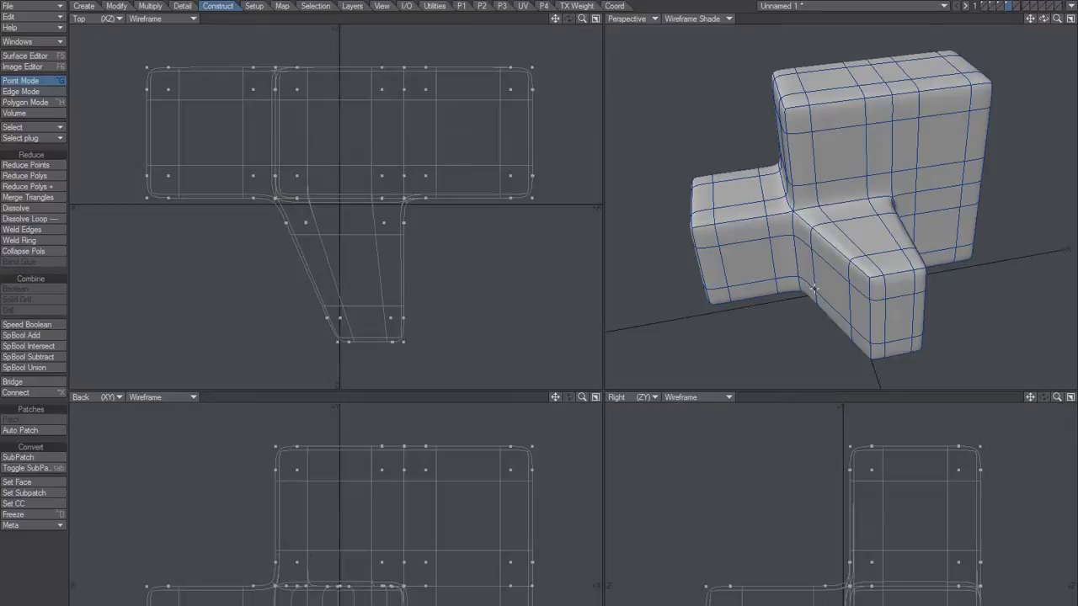
pyautogui.press('Tab')
pyautogui.moveTo(815, 289)
pyautogui.keyDown('alt'); pyautogui.mouseDown()
pyautogui.moveTo(846, 266)
pyautogui.moveTo(850, 279)
pyautogui.moveTo(687, 198)
pyautogui.mouseUp(); pyautogui.keyUp('alt')
# - Select the small box's side bevel strip plus the front box's corner bevel strip
pyautogui.hotkey('ctrl', 'j')
pyautogui.hotkey('ctrl', 'h')
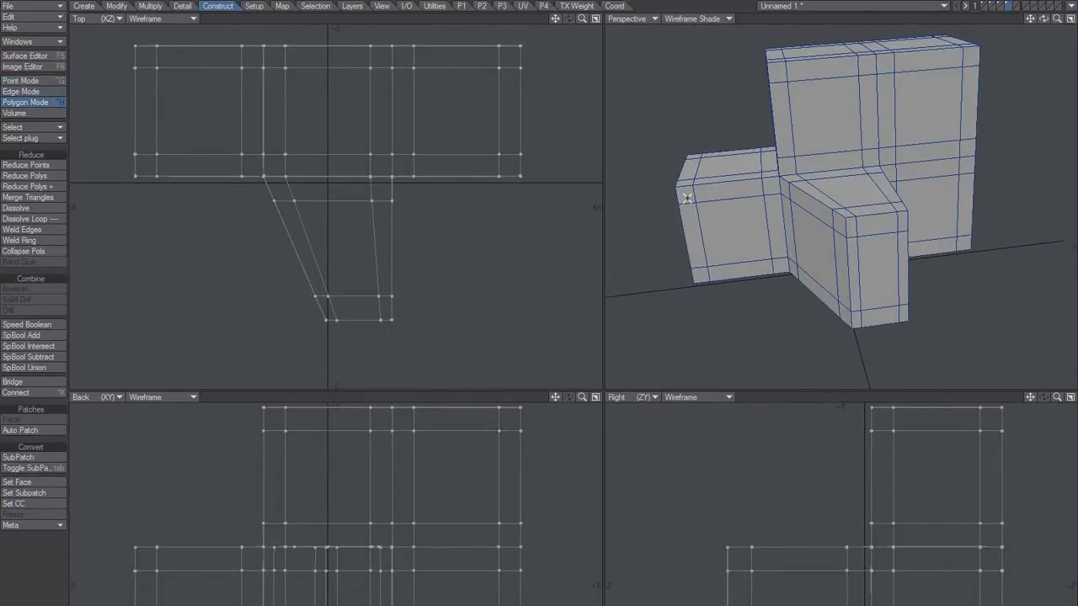
pyautogui.click(687, 198)
pyautogui.moveTo(761, 278)
pyautogui.keyDown('alt'); pyautogui.mouseDown()
pyautogui.moveTo(840, 271)
pyautogui.moveTo(710, 203)
pyautogui.mouseUp(); pyautogui.keyUp('alt')
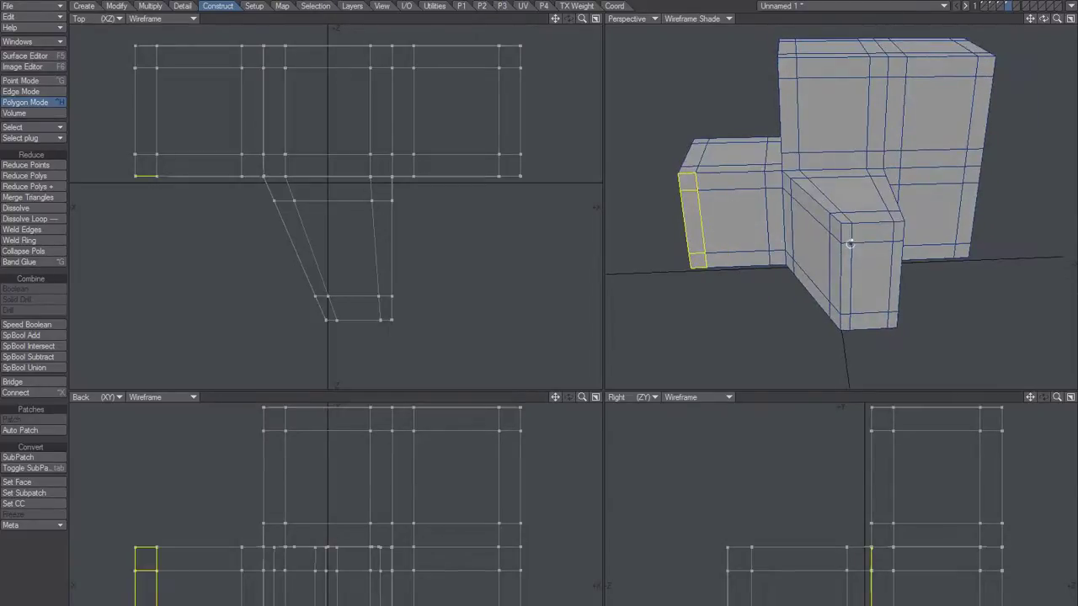
pyautogui.moveTo(850, 244)
pyautogui.keyDown('alt'); pyautogui.mouseDown()
pyautogui.moveTo(828, 207)
pyautogui.moveTo(831, 307)
pyautogui.moveTo(854, 278)
pyautogui.moveTo(841, 279)
pyautogui.moveTo(831, 245)
pyautogui.moveTo(799, 248)
pyautogui.moveTo(815, 263)
pyautogui.mouseUp(); pyautogui.keyUp('alt')
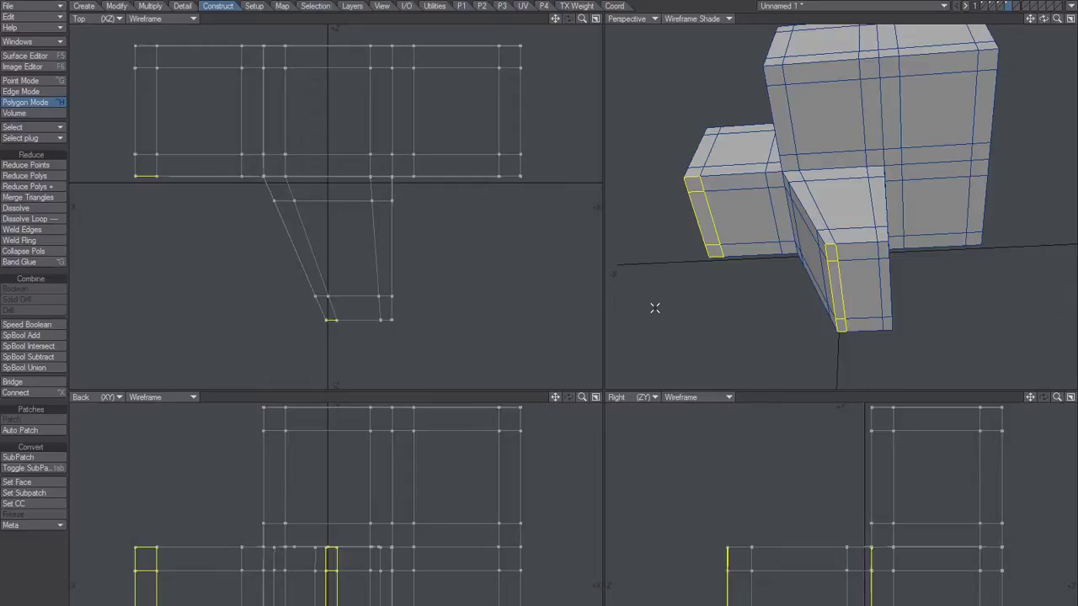
pyautogui.moveTo(867, 201)
pyautogui.keyDown('alt'); pyautogui.mouseDown()
pyautogui.moveTo(774, 255)
pyautogui.moveTo(822, 240)
pyautogui.moveTo(763, 233)
pyautogui.moveTo(820, 245)
pyautogui.moveTo(796, 279)
pyautogui.moveTo(873, 250)
pyautogui.moveTo(804, 287)
pyautogui.mouseUp(); pyautogui.keyUp('alt')
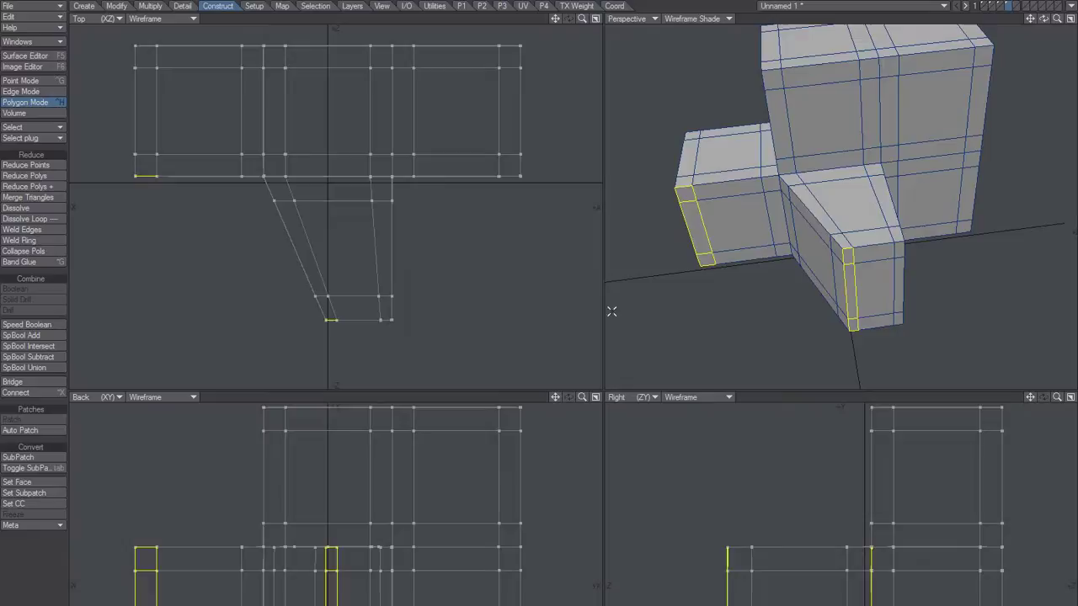
# - Move the small box's bevel strip against the front box's lower corner
pyautogui.press('/')
pyautogui.click(684, 195)
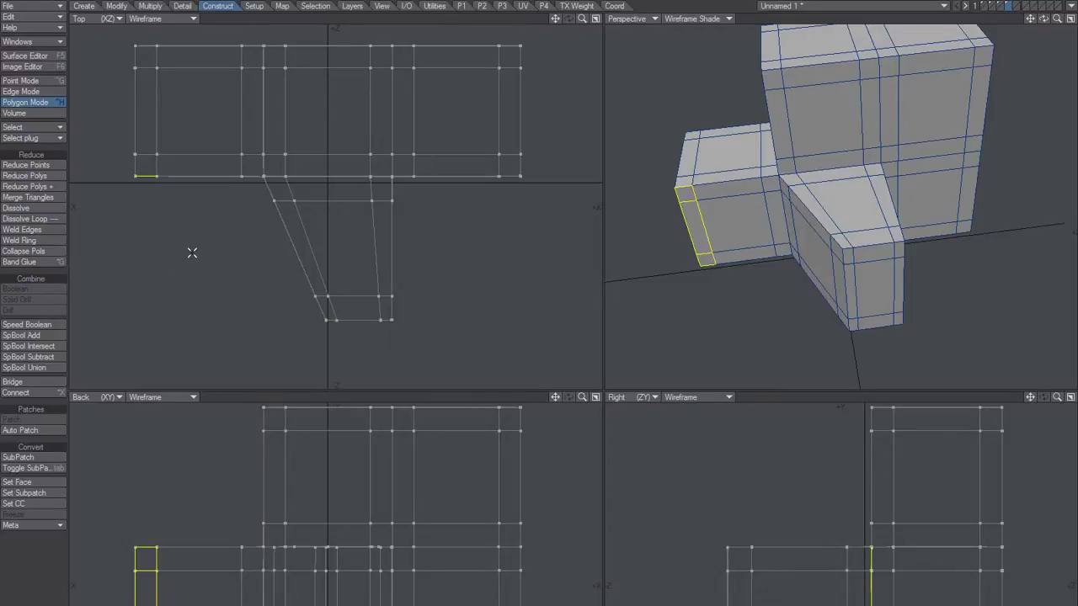
pyautogui.moveTo(181, 206)
pyautogui.mouseDown()
pyautogui.moveTo(379, 361)
pyautogui.moveTo(348, 345)
pyautogui.mouseUp()
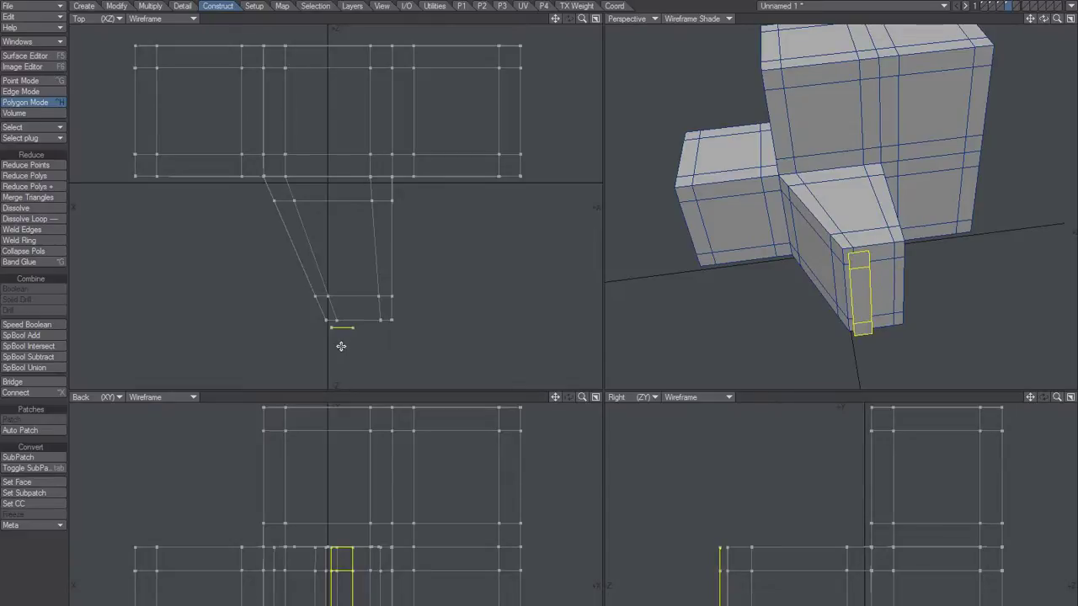
pyautogui.scroll(3, 493, 320)
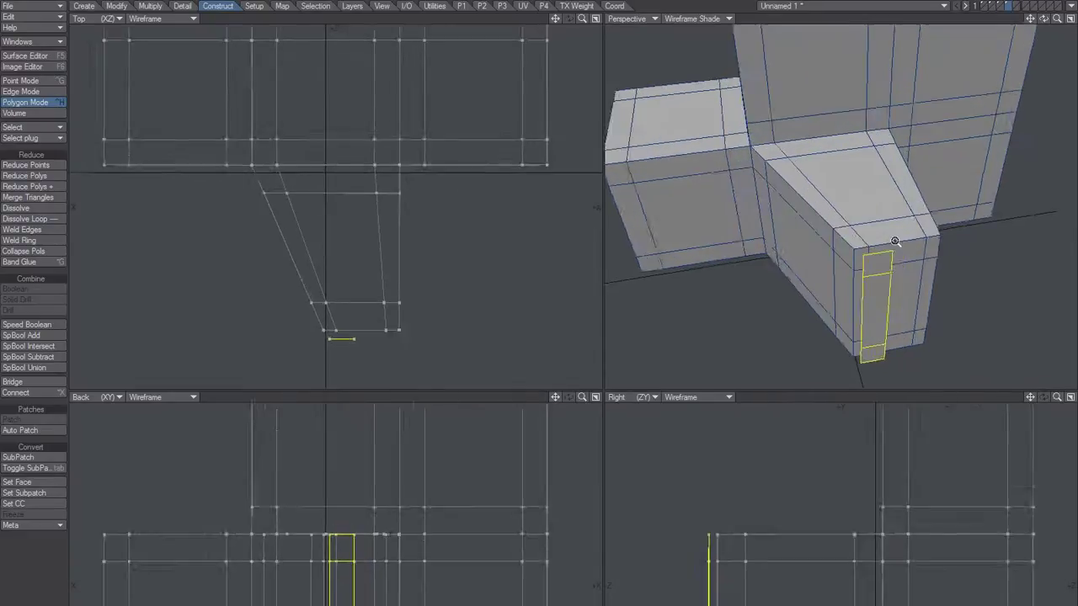
pyautogui.scroll(3, 506, 337)
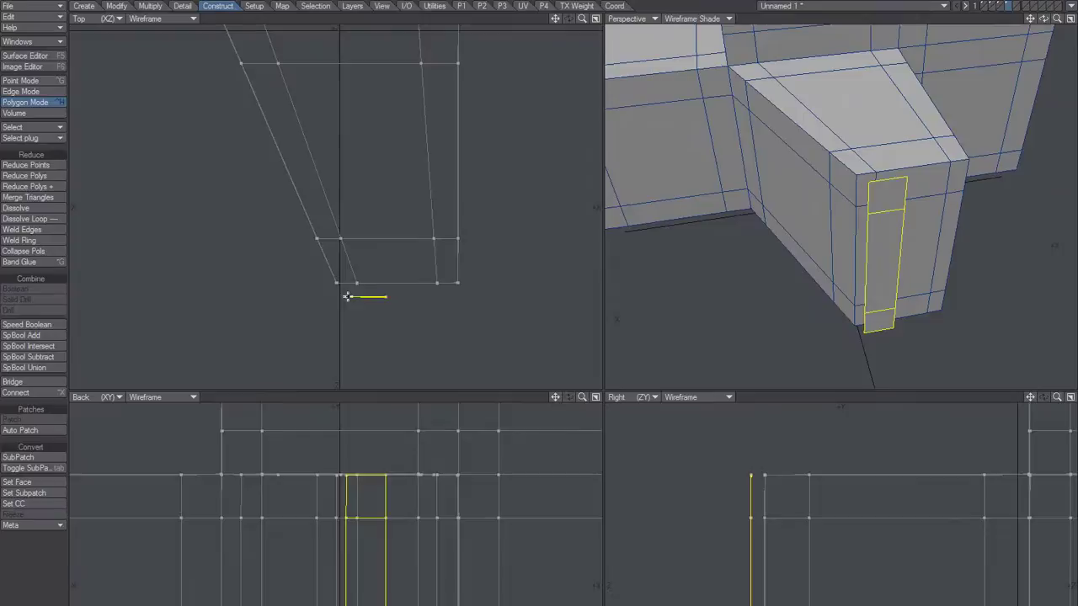
pyautogui.moveTo(348, 296); pyautogui.dragTo(336, 295)
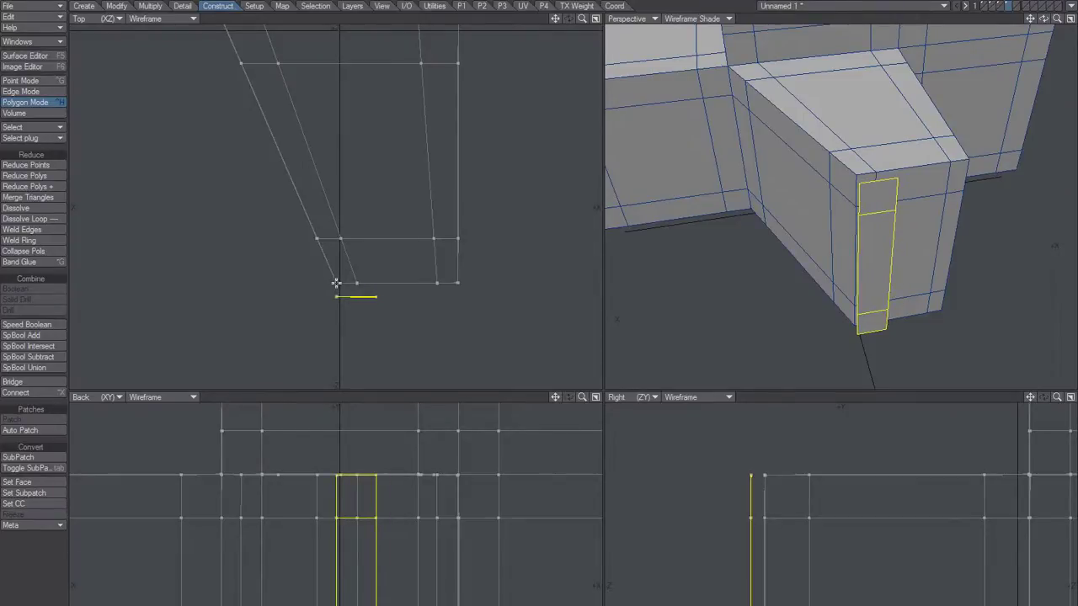
pyautogui.moveTo(869, 224)
pyautogui.keyDown('alt'); pyautogui.mouseDown()
pyautogui.moveTo(883, 237)
pyautogui.moveTo(830, 264)
pyautogui.moveTo(836, 294)
pyautogui.mouseUp(); pyautogui.keyUp('alt')
# - Clear the selection and try lassoing points along the slanted edge
pyautogui.click(762, 263)
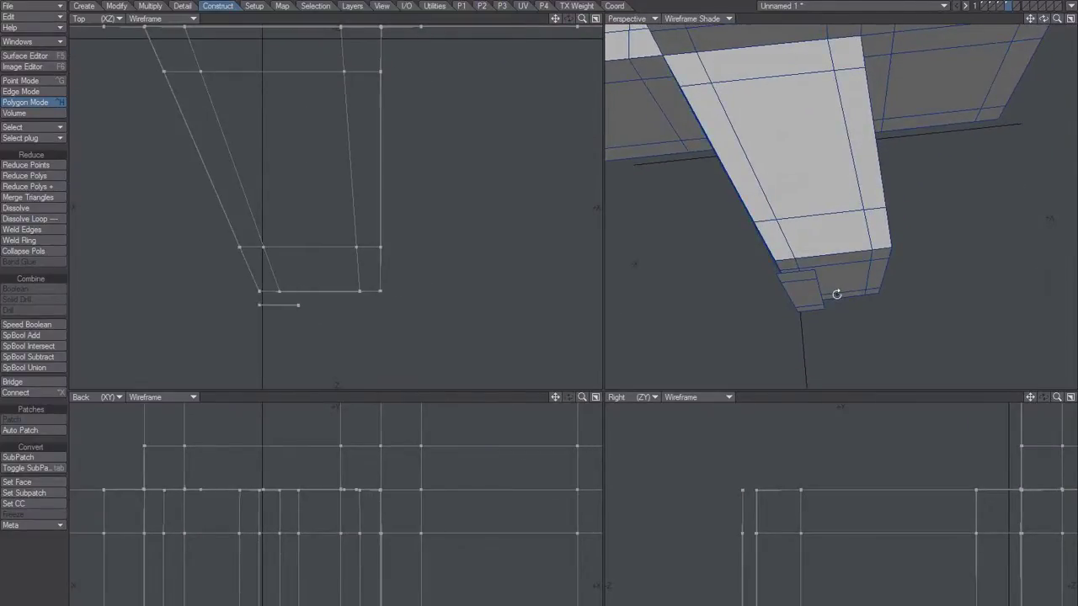
pyautogui.scroll(-3, 258, 298)
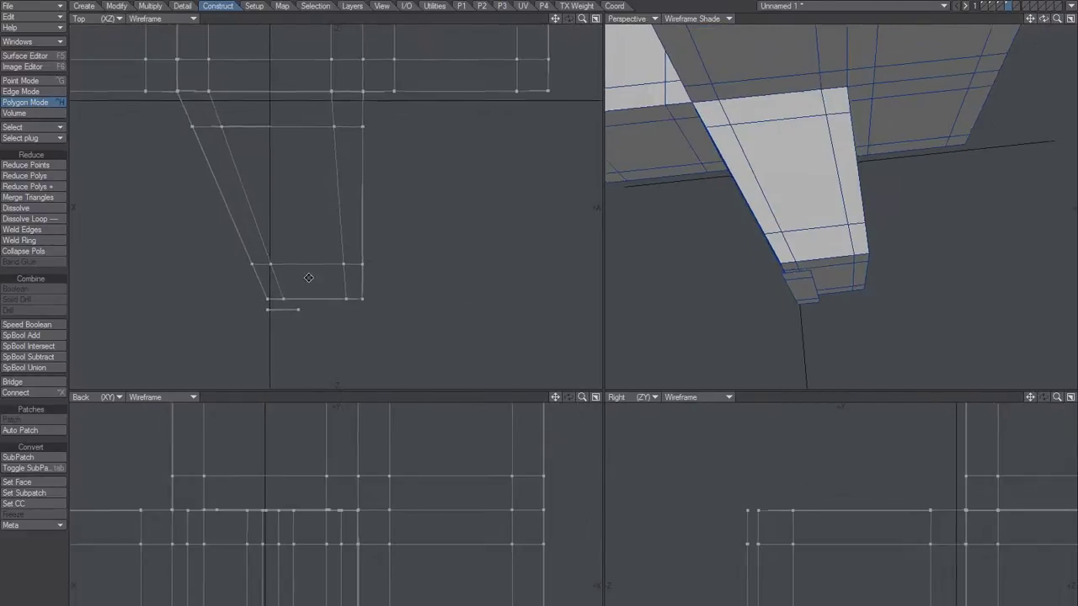
pyautogui.moveTo(218, 108); pyautogui.dragTo(305, 293, button='right')
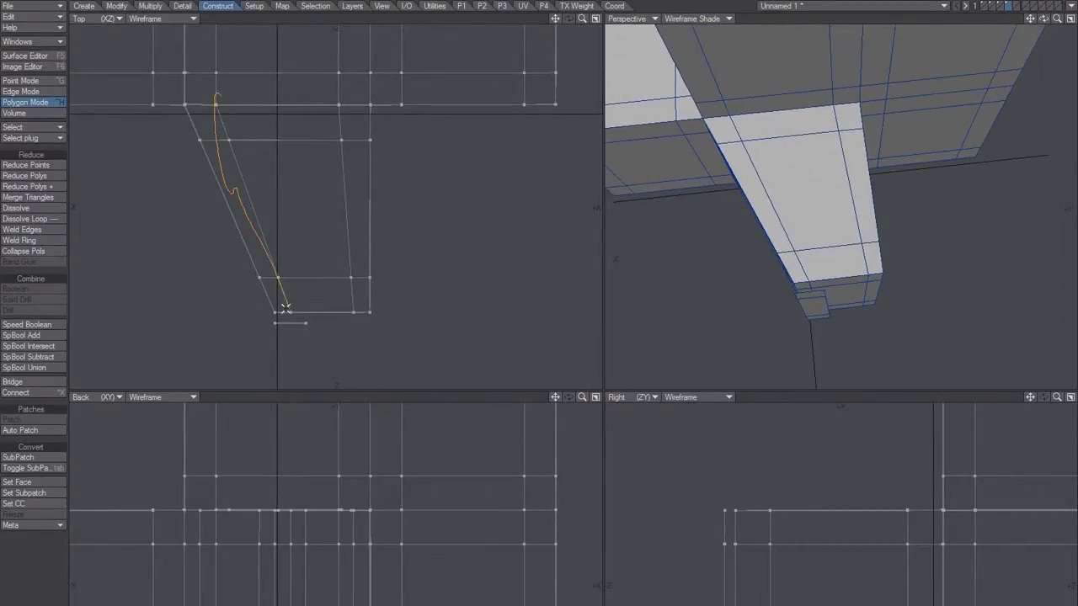
# - Select the points along the front block's slanted bevel, dropping strays, and frame them
pyautogui.hotkey('ctrl', 'g')
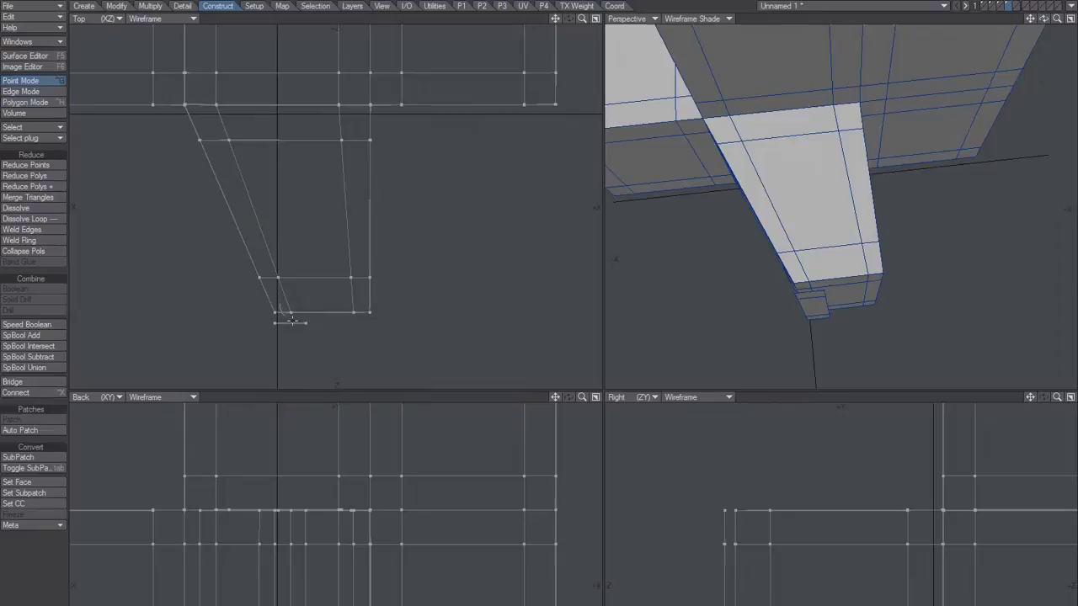
pyautogui.moveTo(280, 305)
pyautogui.mouseDown(button='right')
pyautogui.moveTo(246, 136)
pyautogui.moveTo(211, 91)
pyautogui.mouseUp(button='right')
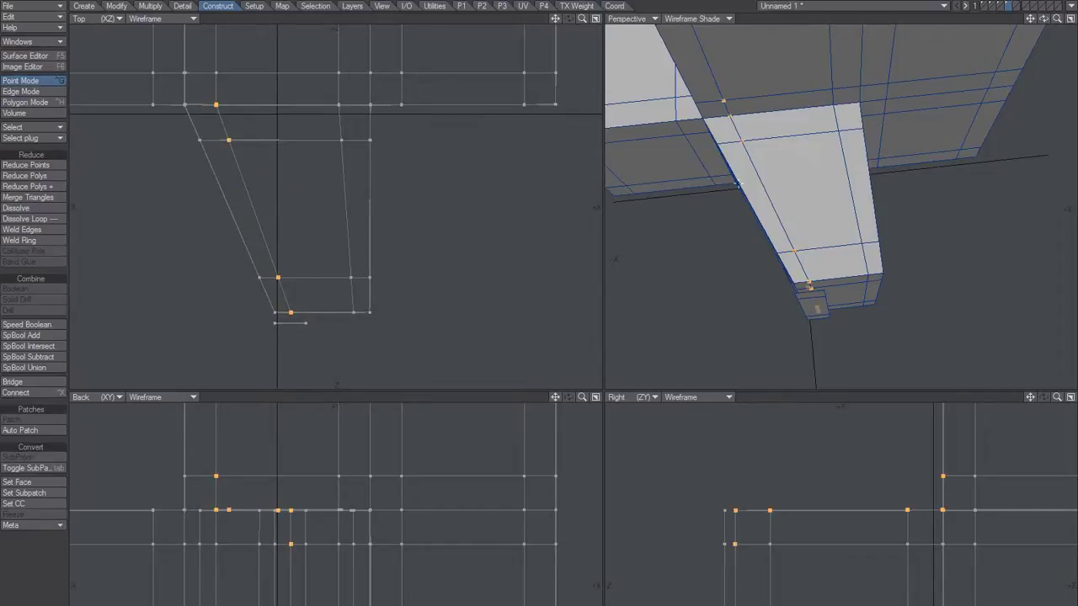
pyautogui.scroll(-2, 219, 495)
pyautogui.scroll(-1, 219, 495)
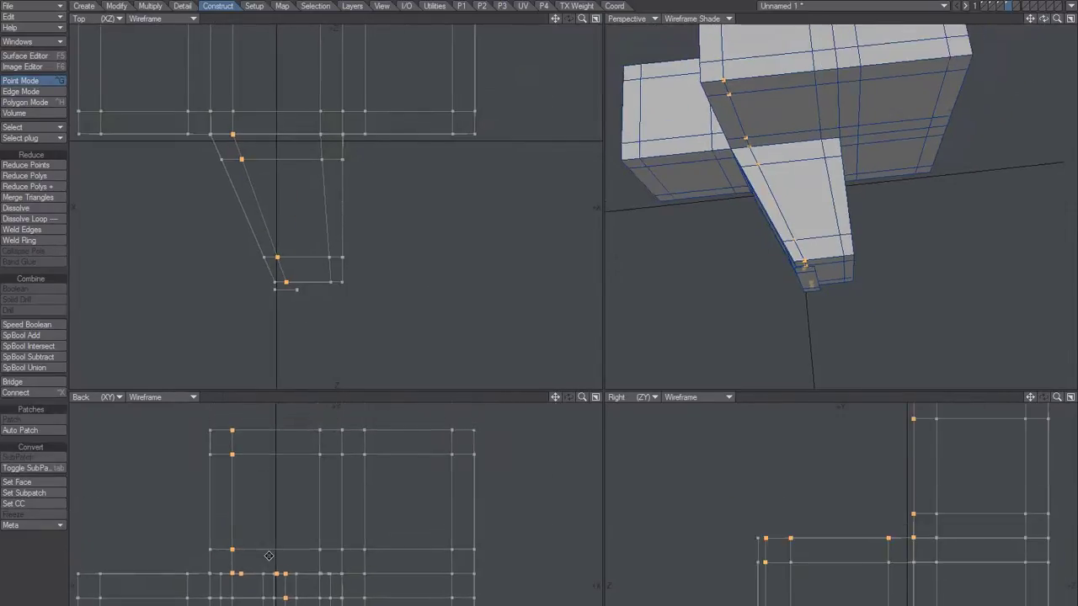
pyautogui.scroll(-2, 219, 495)
pyautogui.moveTo(217, 571); pyautogui.dragTo(166, 431, button='right')
pyautogui.keyDown('alt'); pyautogui.moveTo(760, 196); pyautogui.dragTo(813, 213); pyautogui.keyUp('alt')
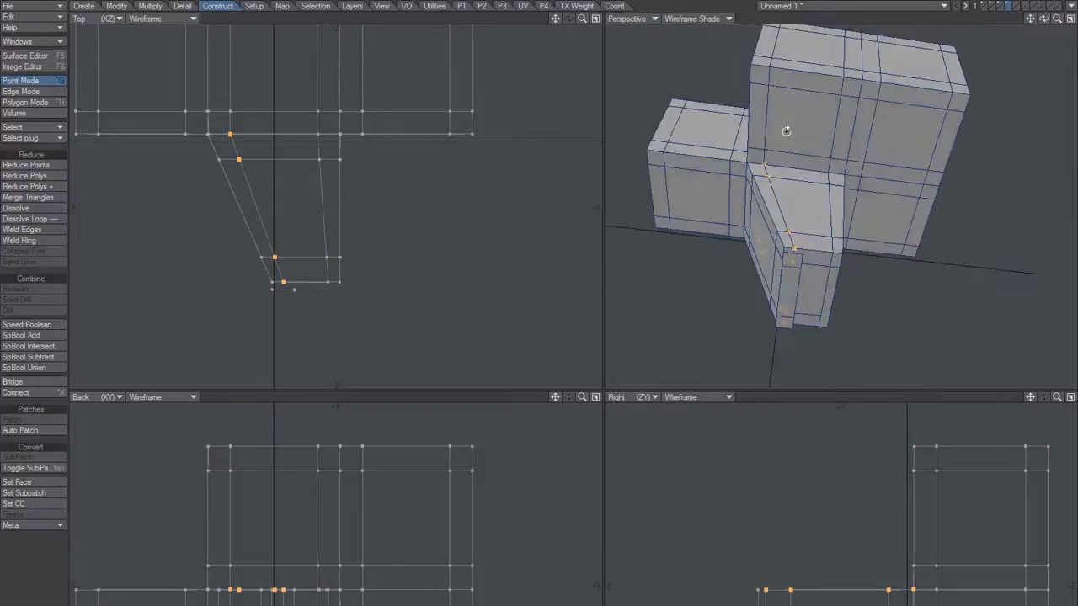
pyautogui.hotkey('shift', 'a')
pyautogui.moveTo(835, 308)
pyautogui.keyDown('alt'); pyautogui.mouseDown()
pyautogui.moveTo(823, 236)
pyautogui.moveTo(808, 219)
pyautogui.mouseUp(); pyautogui.keyUp('alt')
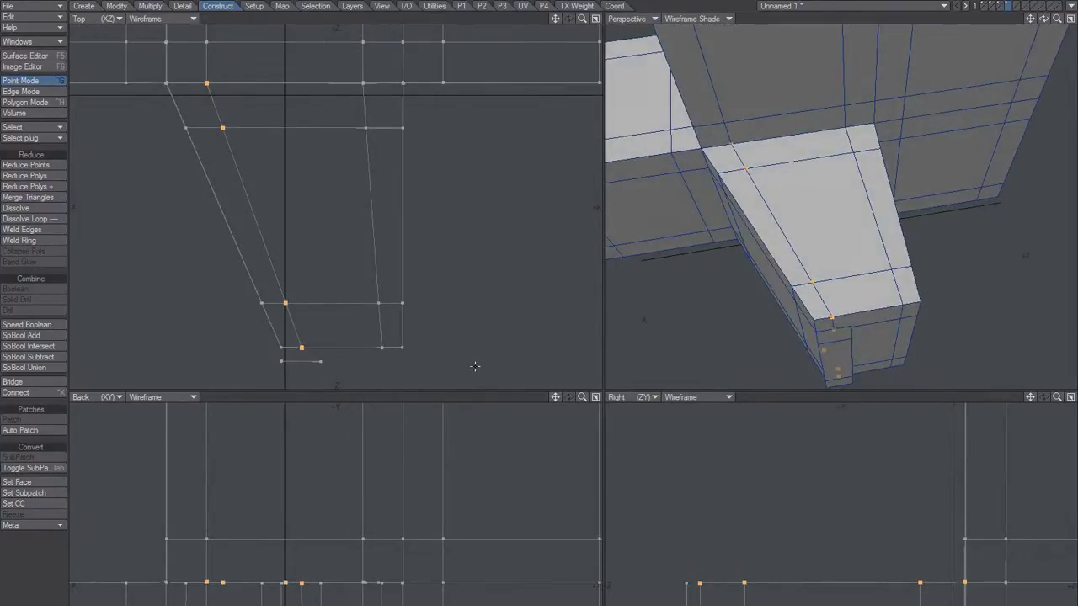
pyautogui.keyDown('alt'); pyautogui.moveTo(824, 217); pyautogui.dragTo(806, 207); pyautogui.keyUp('alt')
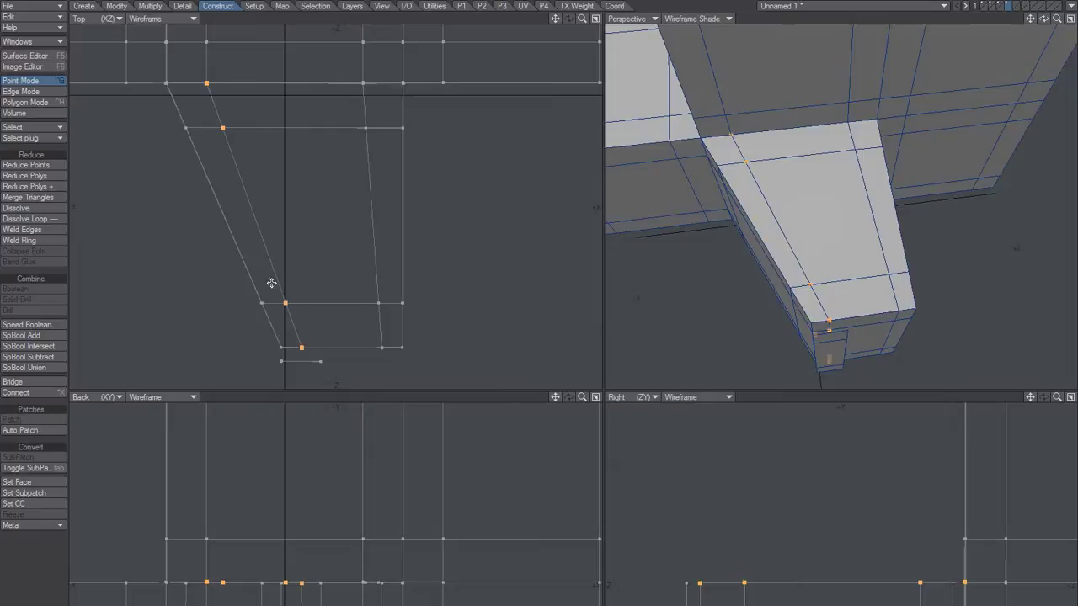
# - Give the move a Linear falloff with its range along the angled edge
pyautogui.press('n')
pyautogui.click(602, 172)
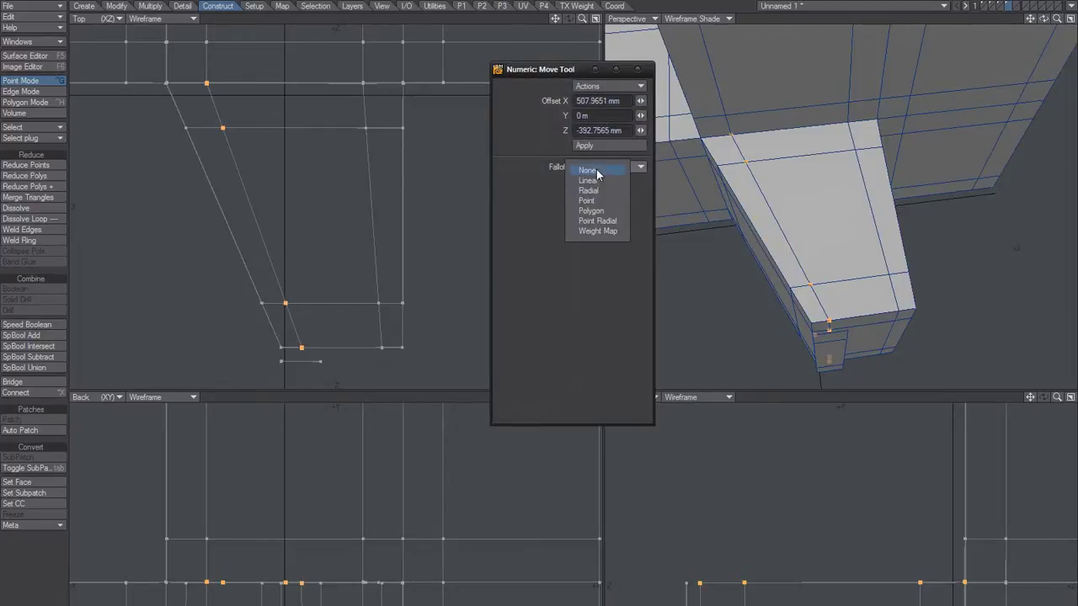
pyautogui.click(598, 185)
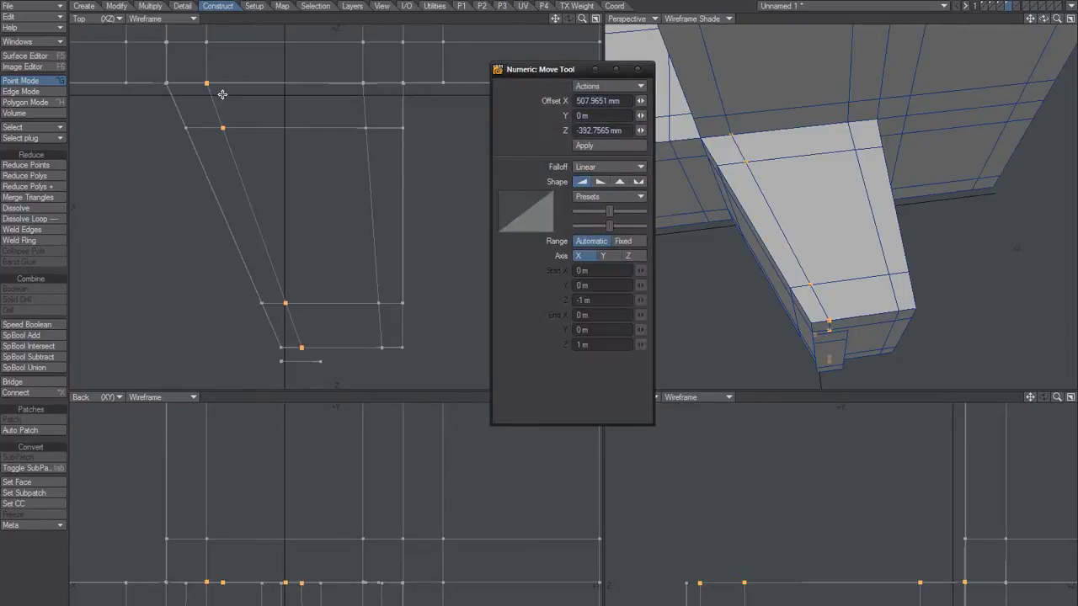
pyautogui.moveTo(218, 84); pyautogui.dragTo(226, 373)
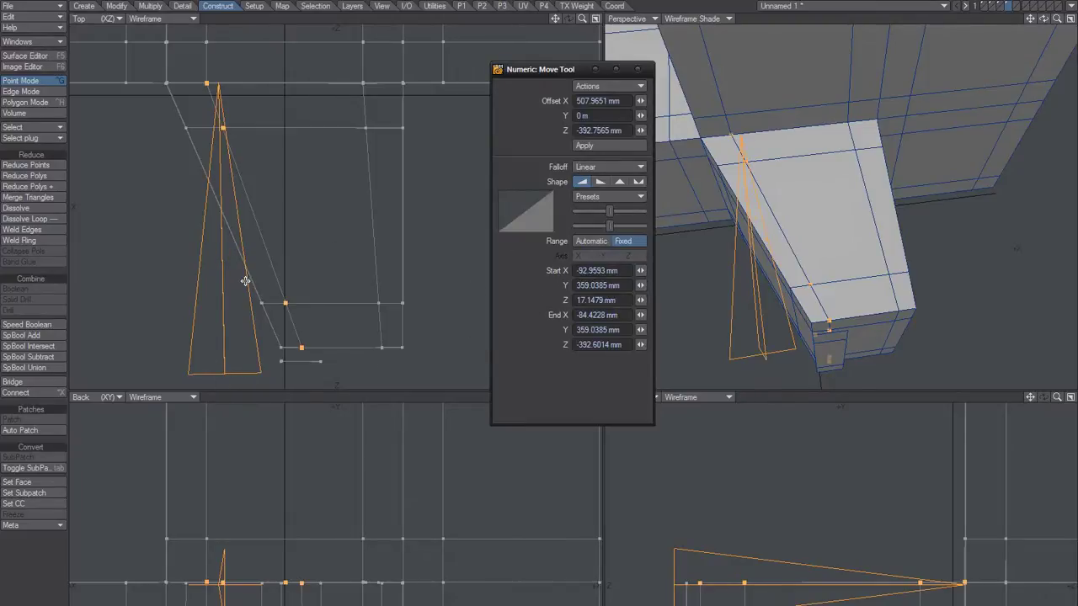
# - Shift the angled block's end points sideways until the bevel width matches, then release
pyautogui.moveTo(693, 284)
pyautogui.keyDown('alt'); pyautogui.mouseDown()
pyautogui.moveTo(871, 206)
pyautogui.moveTo(825, 225)
pyautogui.mouseUp(); pyautogui.keyUp('alt')
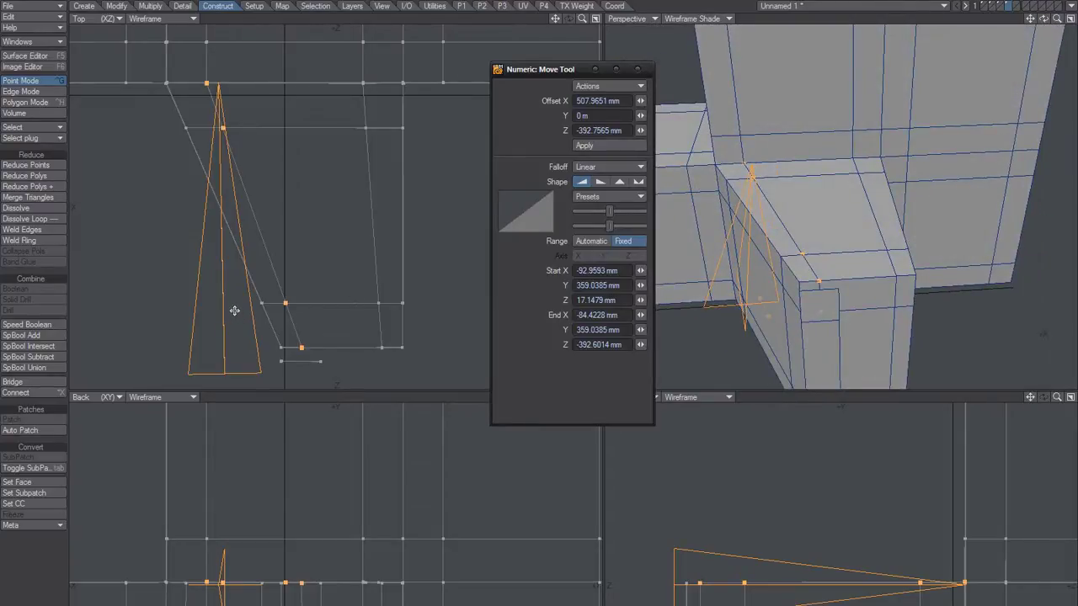
pyautogui.moveTo(227, 306); pyautogui.dragTo(246, 307)
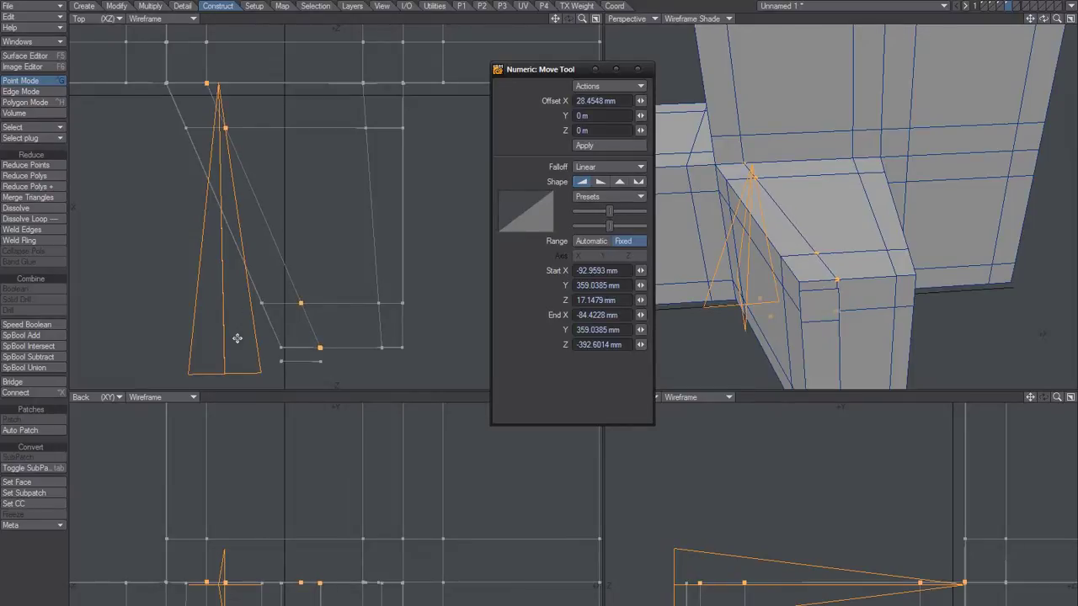
pyautogui.moveTo(327, 581); pyautogui.dragTo(311, 581)
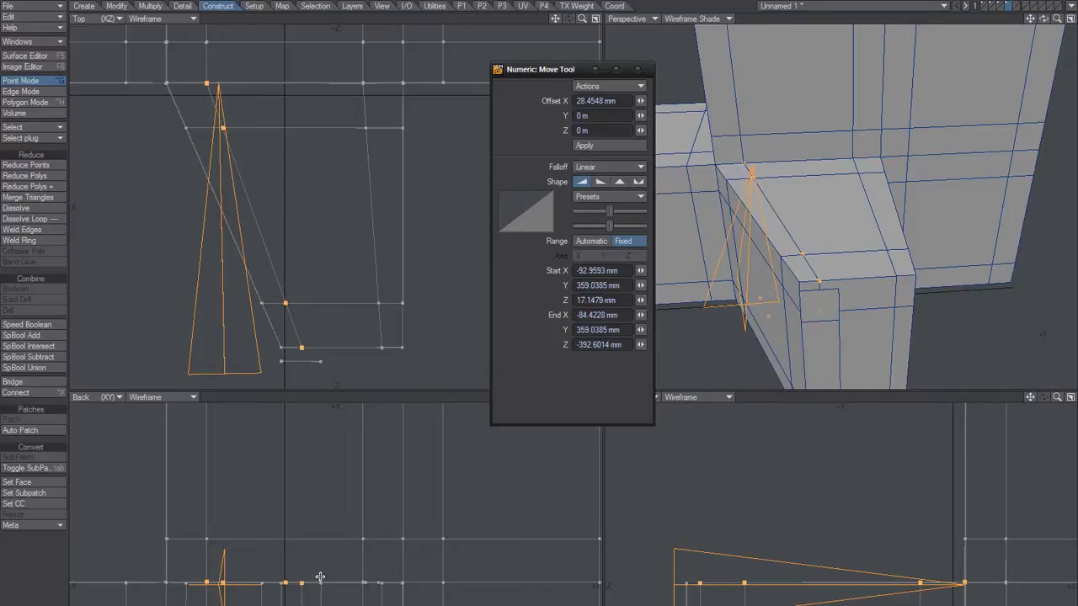
pyautogui.moveTo(228, 339); pyautogui.dragTo(243, 339)
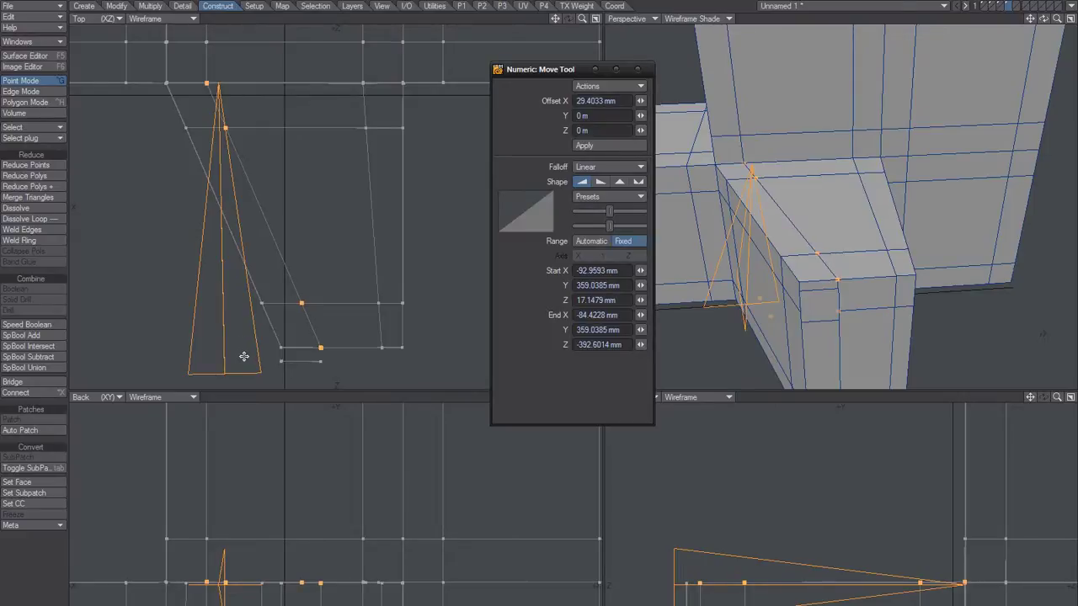
pyautogui.press('/')
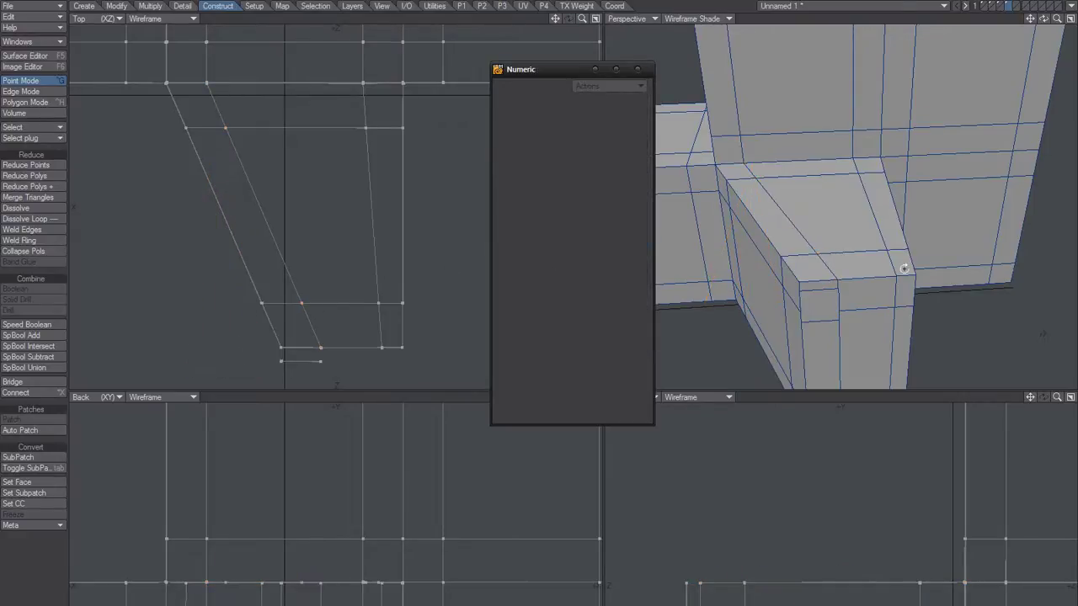
# - Snap-drag the small polygon under the angled block across to its right-hand corner
pyautogui.moveTo(898, 258)
pyautogui.keyDown('alt'); pyautogui.mouseDown()
pyautogui.moveTo(881, 281)
pyautogui.moveTo(811, 289)
pyautogui.moveTo(798, 238)
pyautogui.moveTo(837, 233)
pyautogui.moveTo(820, 270)
pyautogui.mouseUp(); pyautogui.keyUp('alt')
pyautogui.press('space')
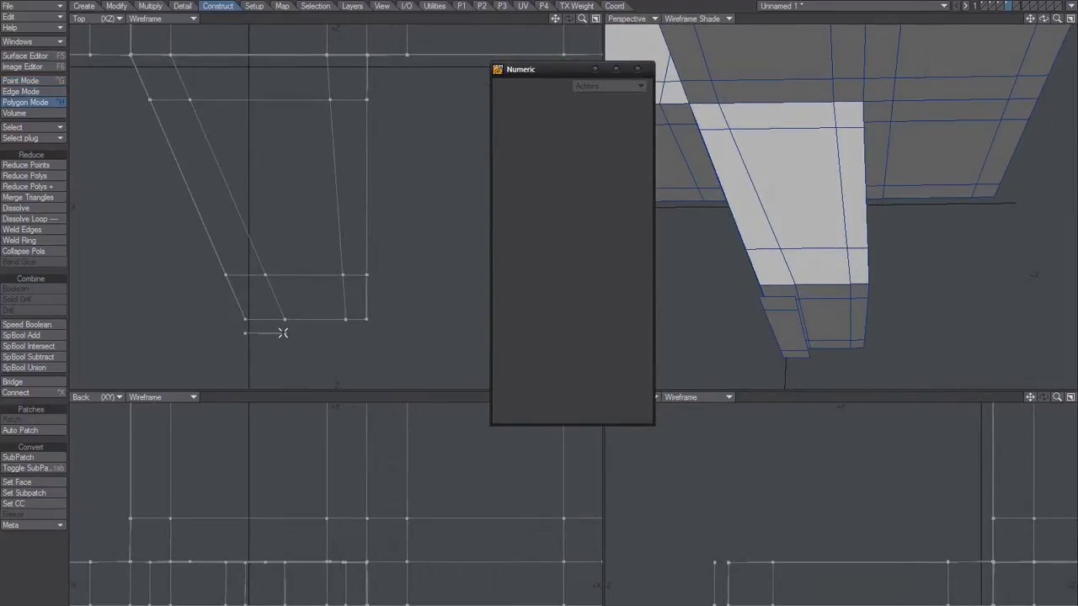
pyautogui.click(283, 334)
pyautogui.hotkey('shift', 'g')
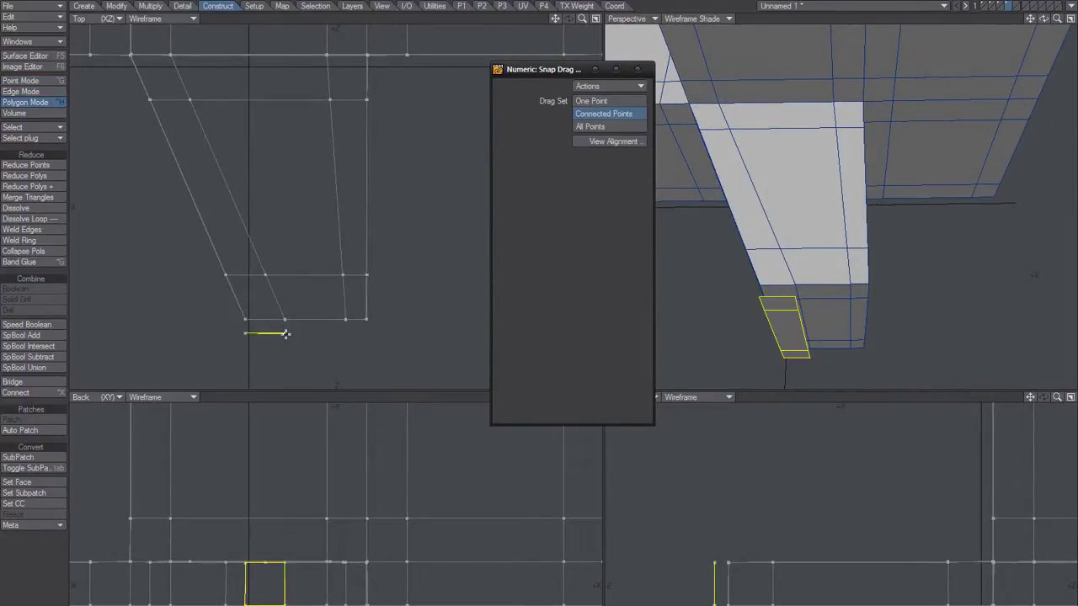
pyautogui.moveTo(286, 335); pyautogui.dragTo(363, 320)
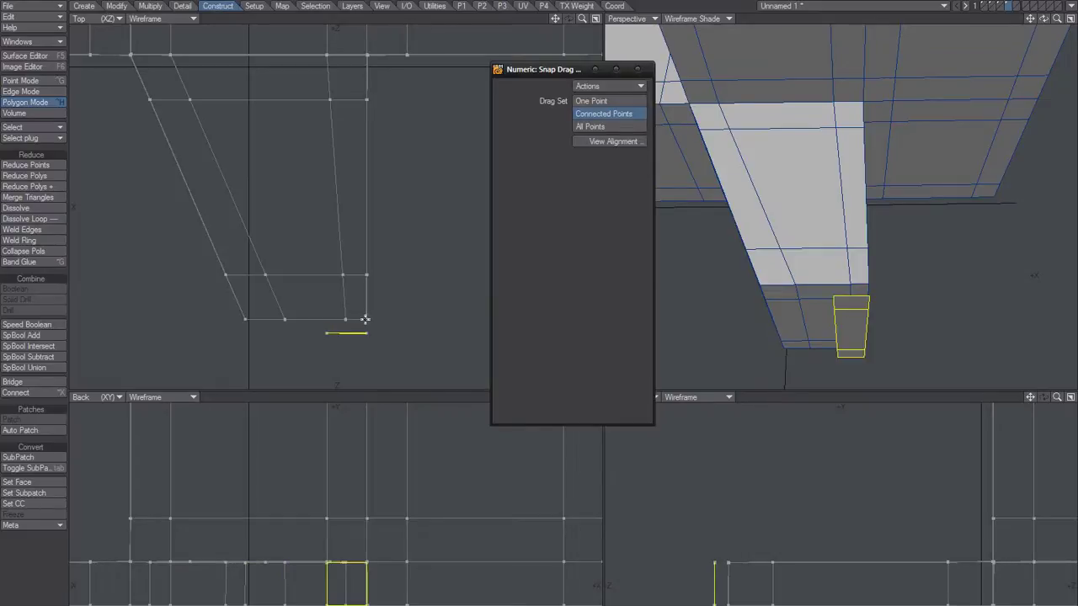
pyautogui.press('space')
pyautogui.press('/')
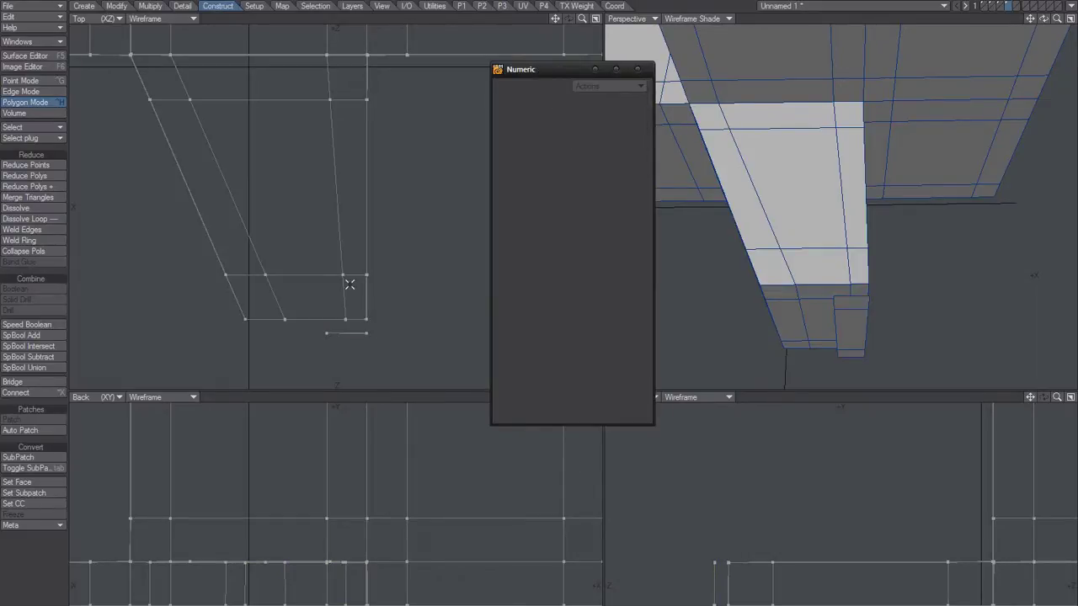
pyautogui.hotkey('ctrl', 'g')
# - Lasso-select the four points along the angled block's right side
pyautogui.moveTo(336, 43); pyautogui.dragTo(326, 333, button='right')
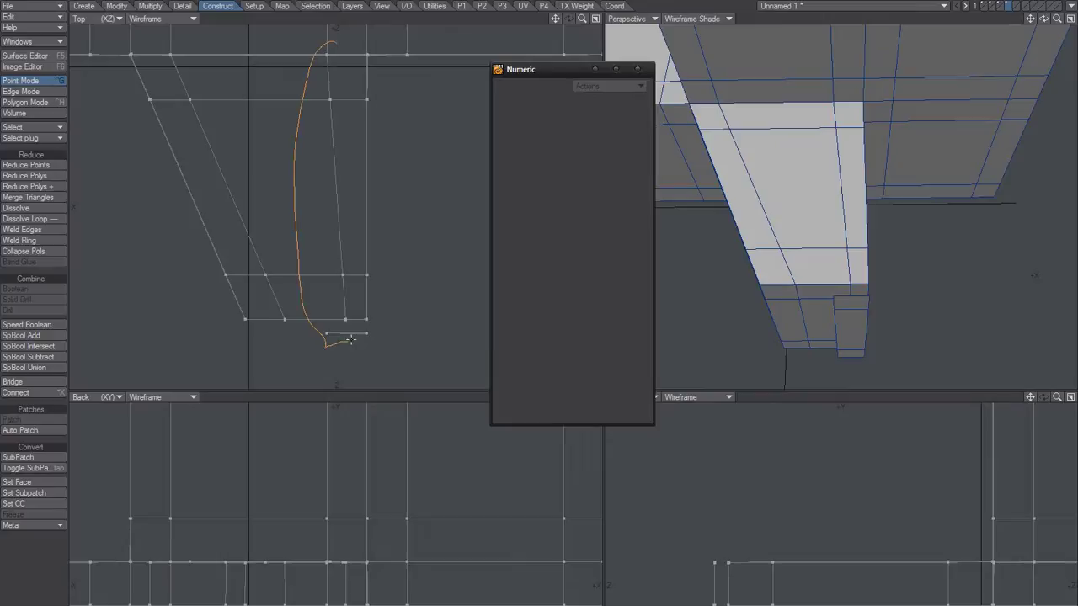
pyautogui.press('a')
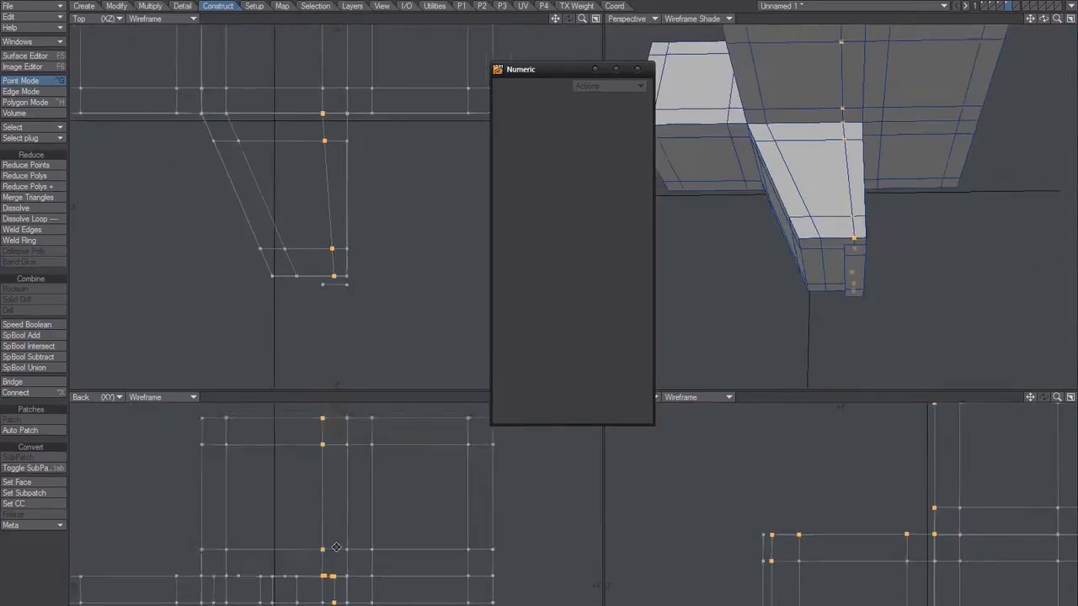
pyautogui.moveTo(308, 587); pyautogui.dragTo(287, 425, button='right')
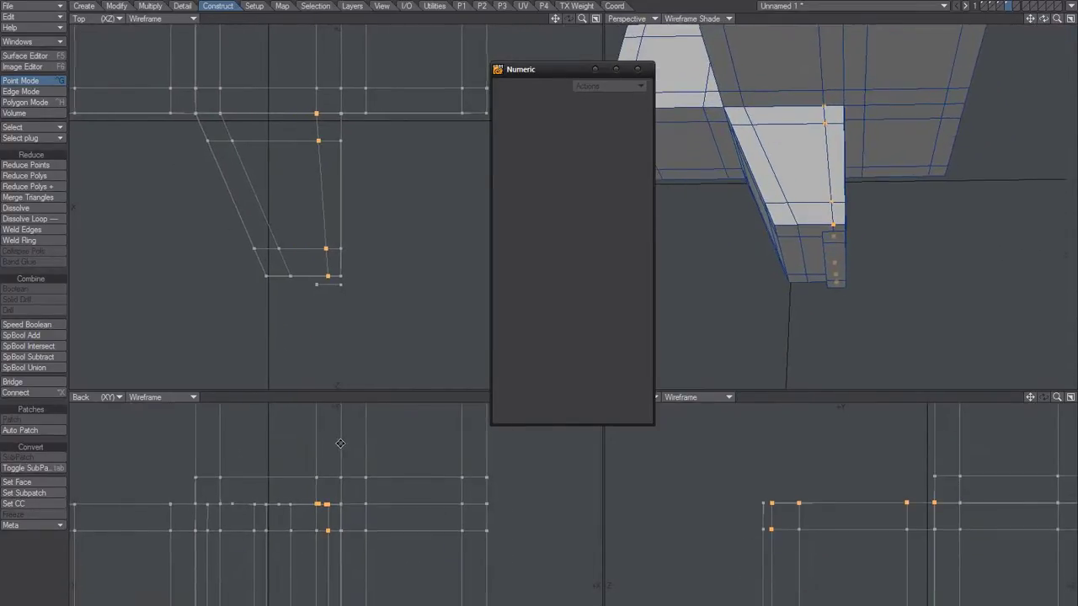
pyautogui.keyDown('alt'); pyautogui.moveTo(837, 201); pyautogui.dragTo(820, 218); pyautogui.keyUp('alt')
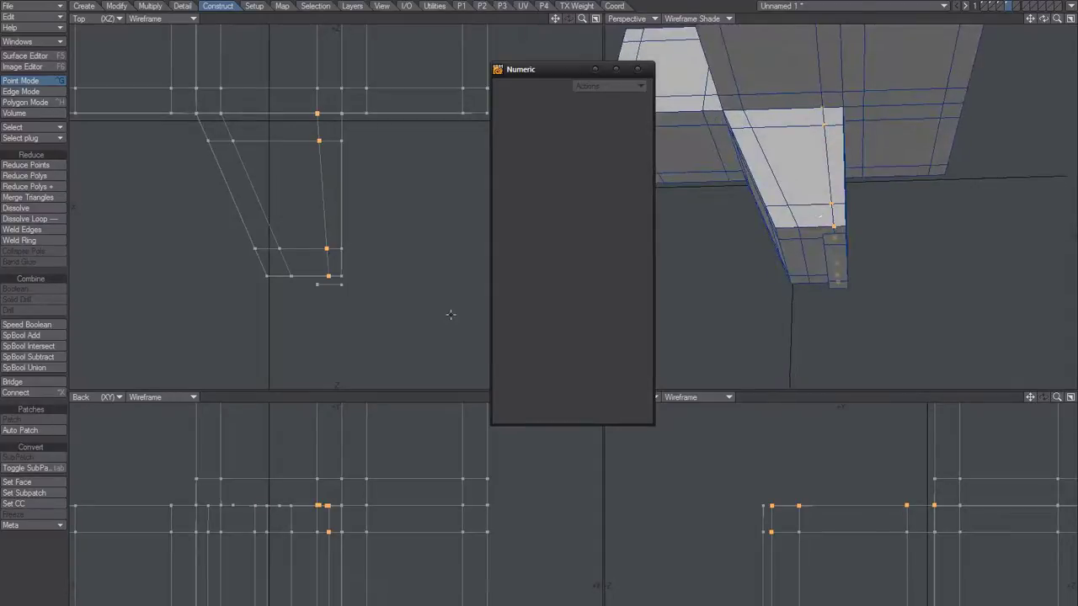
# - Move the right-side points inward about 37 mm with a Linear falloff to match the bevel
pyautogui.press('t')
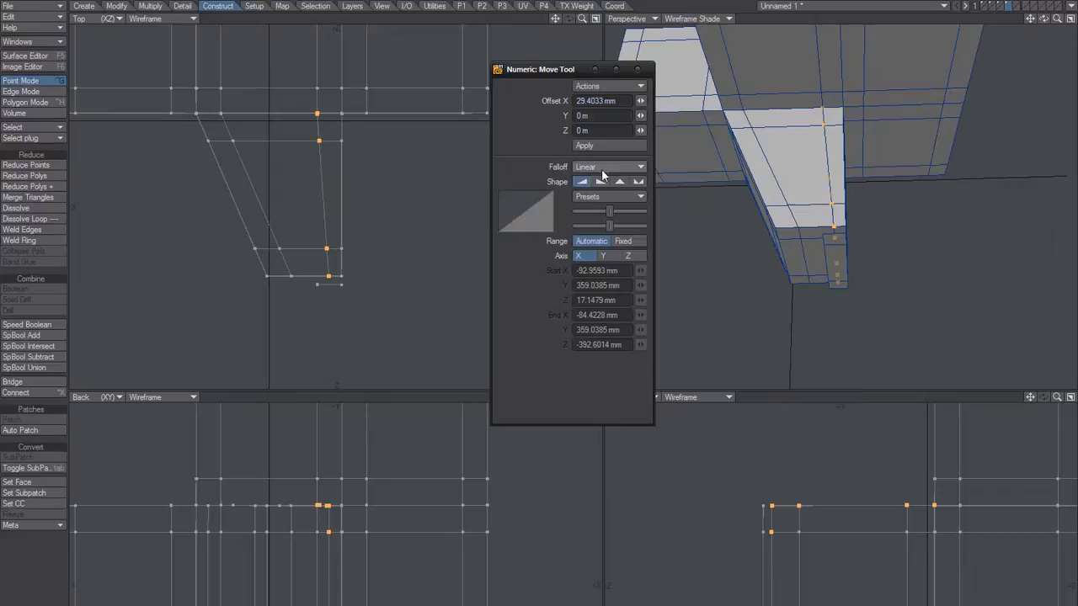
pyautogui.moveTo(393, 245)
pyautogui.mouseDown()
pyautogui.moveTo(371, 244)
pyautogui.moveTo(398, 243)
pyautogui.mouseUp()
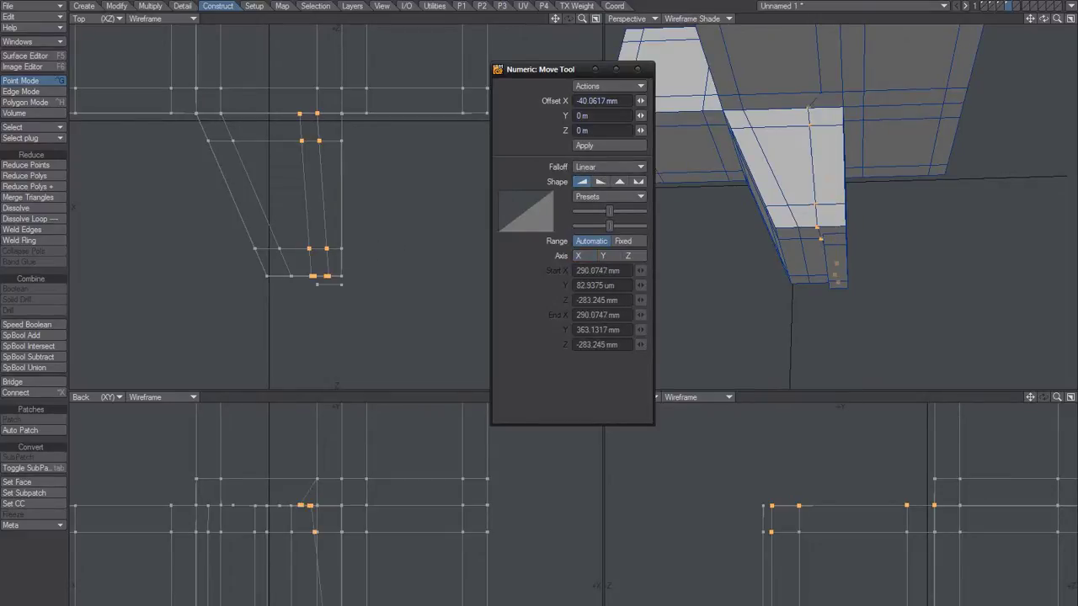
pyautogui.hotkey('ctrl', 'z')
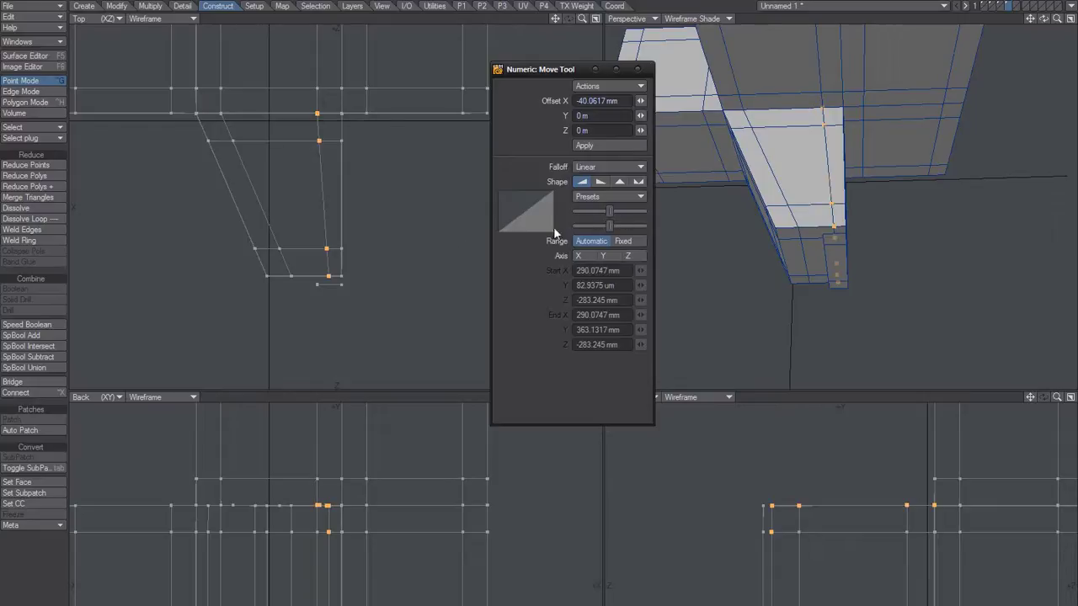
pyautogui.click(606, 86)
pyautogui.click(590, 146)
pyautogui.moveTo(320, 113); pyautogui.dragTo(325, 339, button='right')
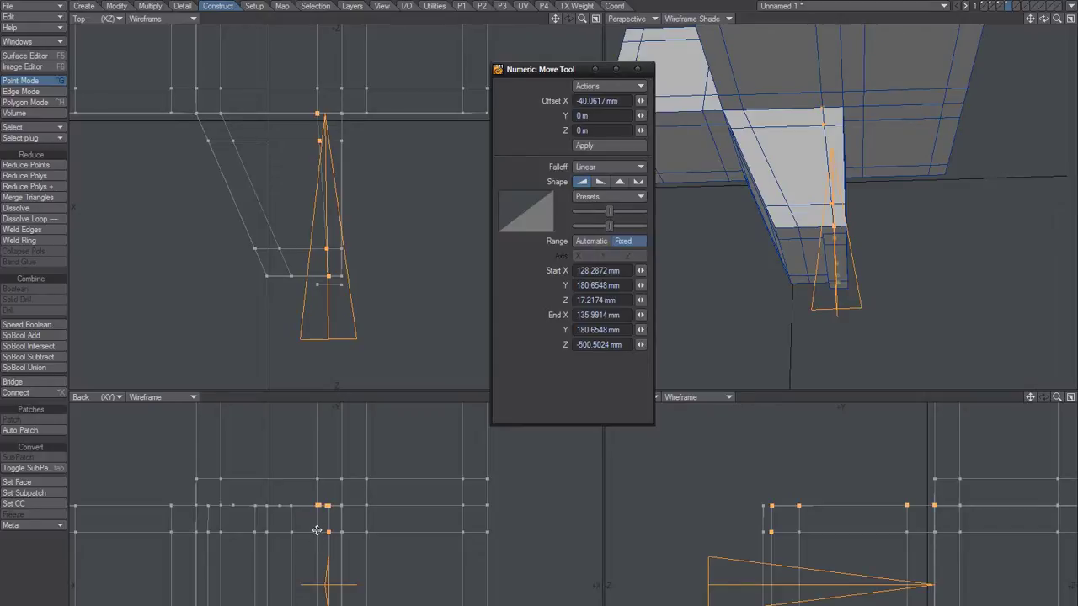
pyautogui.moveTo(326, 252); pyautogui.dragTo(319, 253)
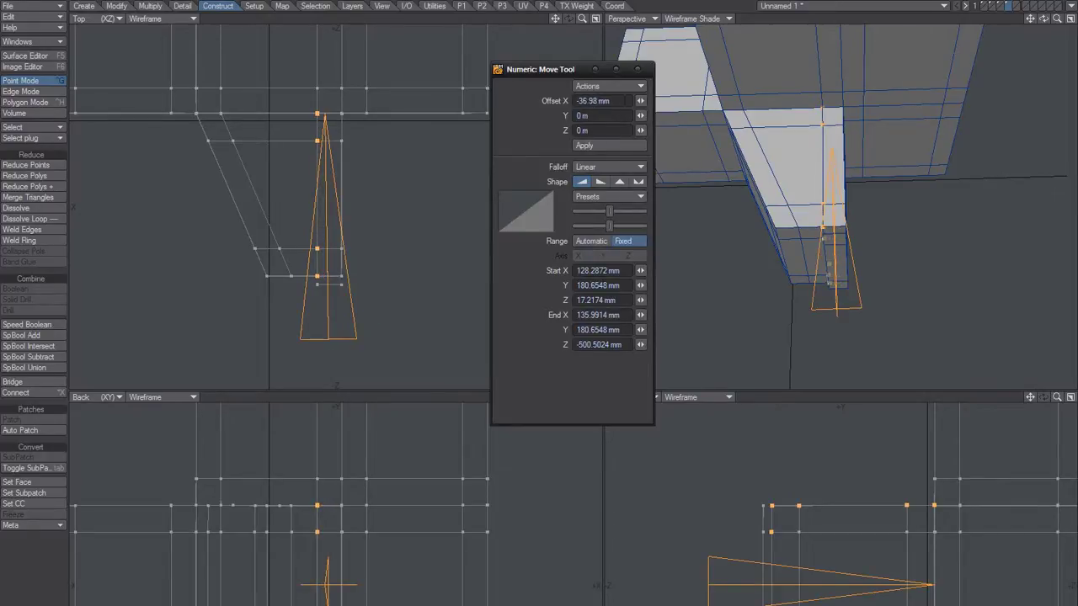
pyautogui.press('space')
pyautogui.press('/')
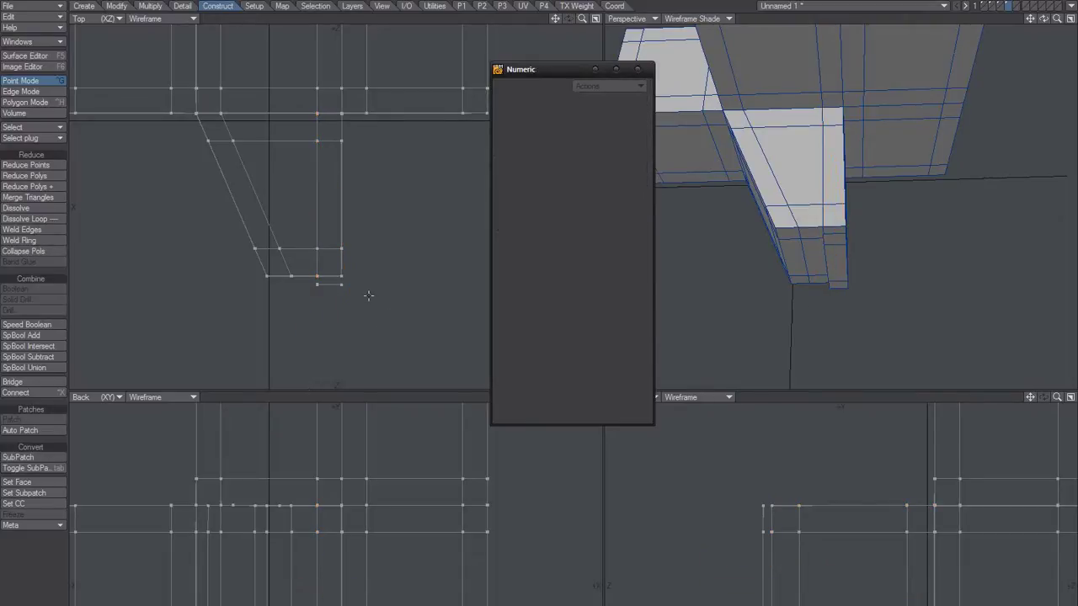
# - Check the block-end edge and polygon selections, leaving nothing selected
pyautogui.press('space')
pyautogui.click(334, 284)
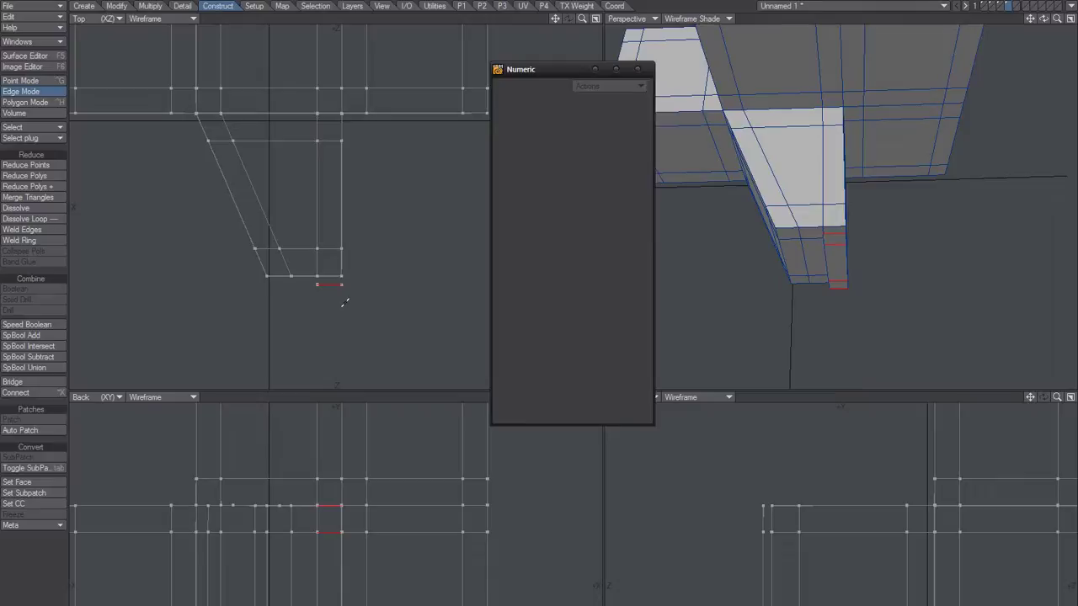
pyautogui.press('space')
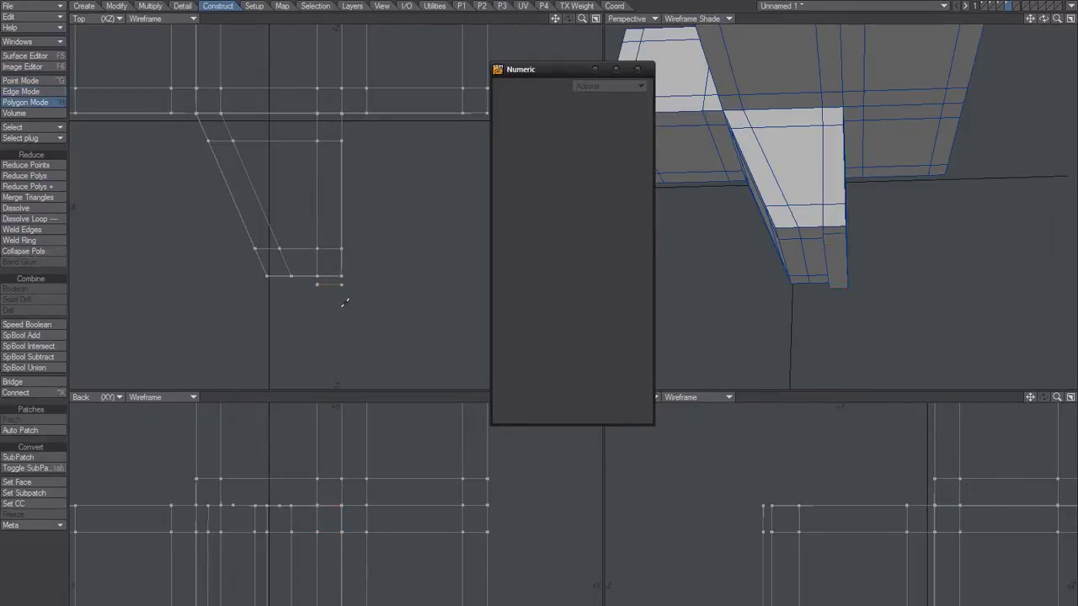
pyautogui.click(333, 292)
pyautogui.click(329, 295)
# - Close the Numeric panel and orbit around the whole beveled junction in perspective
pyautogui.click(638, 70)
pyautogui.keyDown('alt'); pyautogui.moveTo(674, 219); pyautogui.dragTo(898, 159); pyautogui.keyUp('alt')
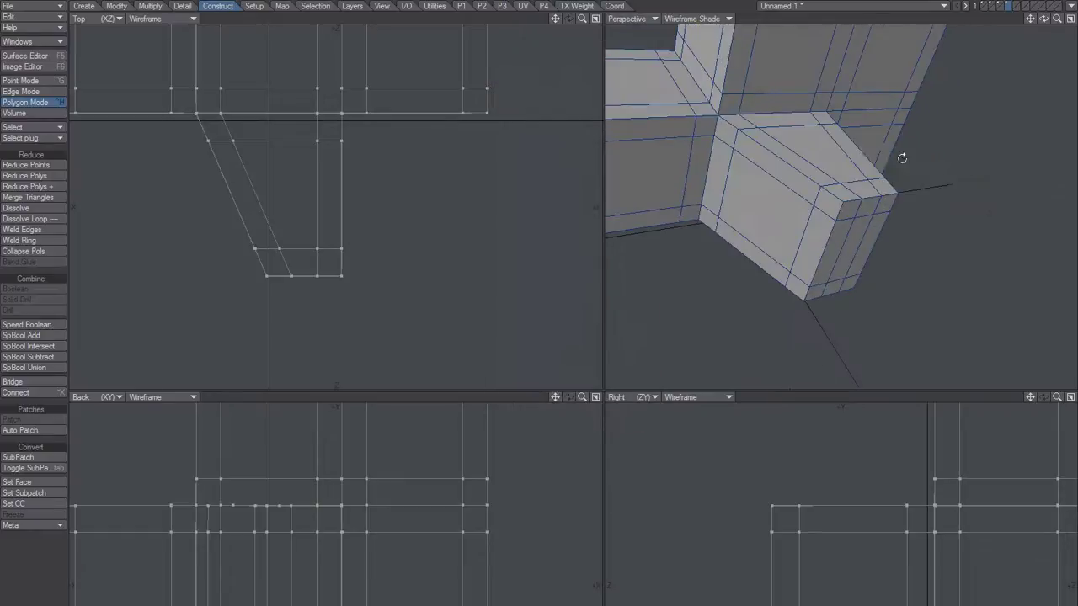
pyautogui.press('a')
pyautogui.moveTo(804, 185)
pyautogui.keyDown('alt'); pyautogui.mouseDown()
pyautogui.moveTo(819, 261)
pyautogui.moveTo(857, 286)
pyautogui.moveTo(854, 276)
pyautogui.moveTo(843, 352)
pyautogui.mouseUp(); pyautogui.keyUp('alt')
pyautogui.moveTo(846, 310)
pyautogui.keyDown('alt'); pyautogui.mouseDown()
pyautogui.moveTo(842, 96)
pyautogui.moveTo(885, 303)
pyautogui.moveTo(835, 202)
pyautogui.moveTo(753, 173)
pyautogui.moveTo(825, 325)
pyautogui.moveTo(897, 257)
pyautogui.moveTo(883, 301)
pyautogui.moveTo(806, 265)
pyautogui.moveTo(830, 306)
pyautogui.moveTo(751, 301)
pyautogui.moveTo(814, 260)
pyautogui.moveTo(784, 236)
pyautogui.moveTo(851, 252)
pyautogui.moveTo(851, 244)
pyautogui.moveTo(852, 274)
pyautogui.moveTo(832, 223)
pyautogui.moveTo(846, 186)
pyautogui.moveTo(813, 251)
pyautogui.mouseUp(); pyautogui.keyUp('alt')
pyautogui.press('/')
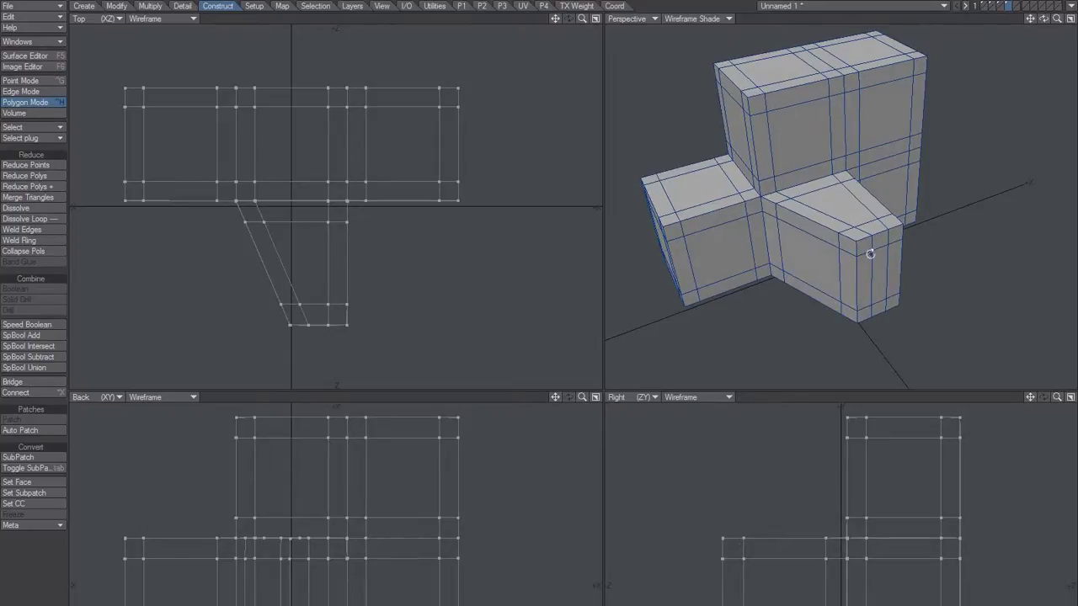